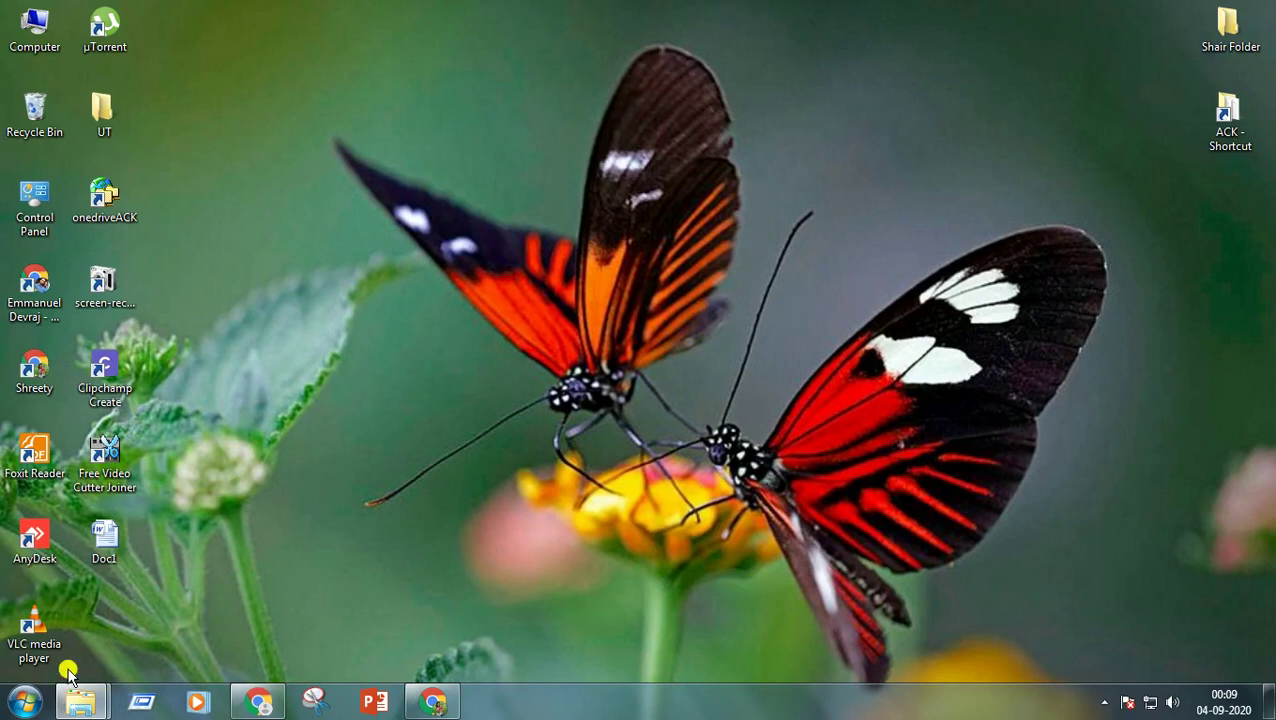
Step: Launch Paint from the Start menu and pick the Oval shape
click(26, 704)
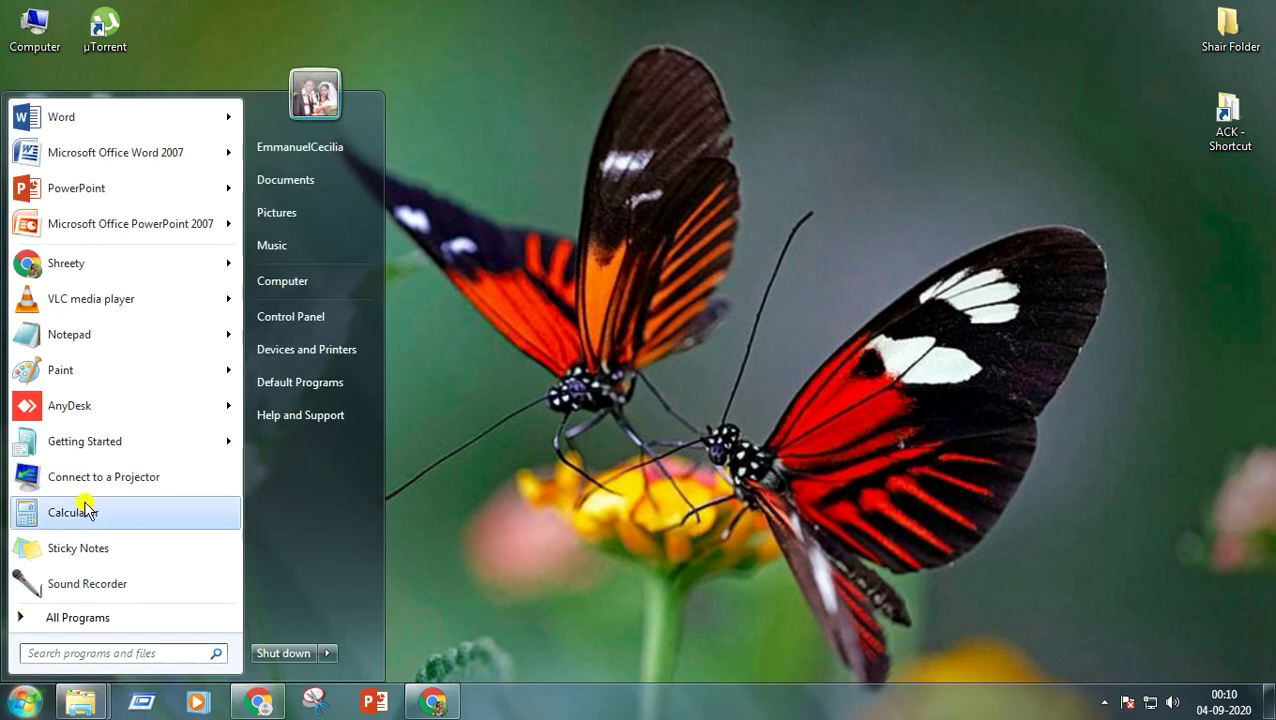
click(86, 384)
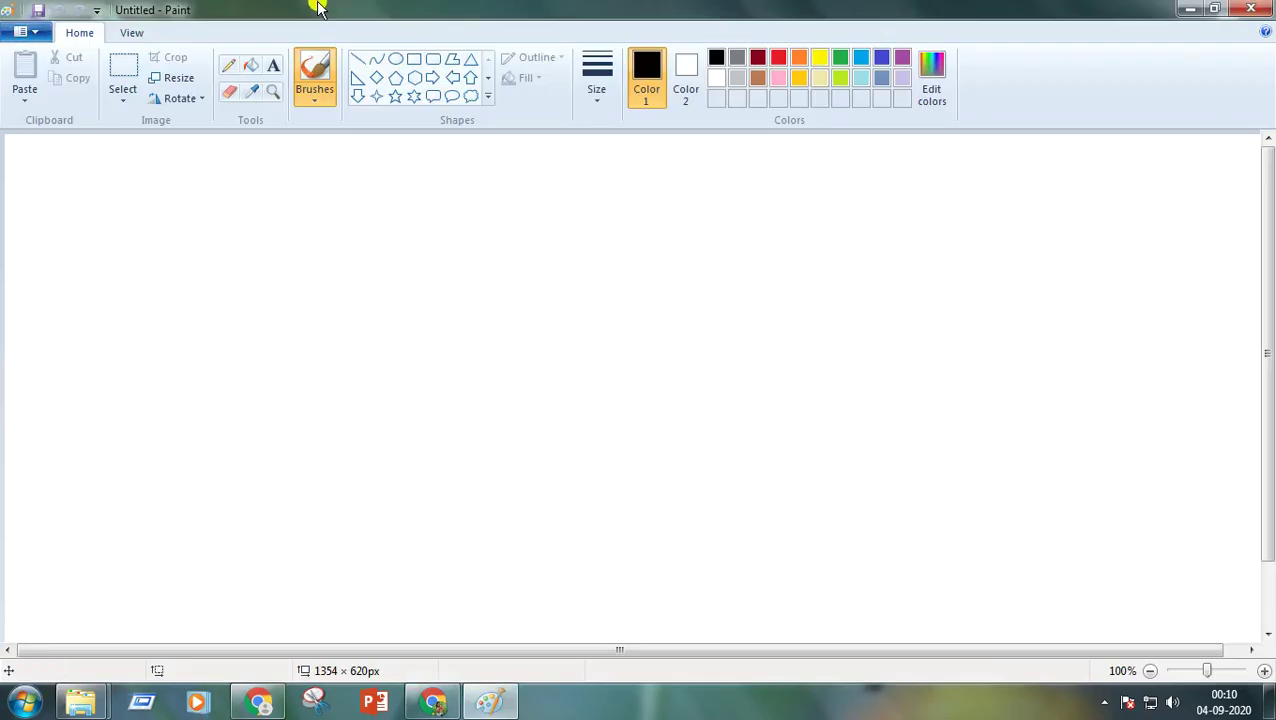
click(397, 60)
Step: Drag out a black circle about 397 × 397 px on the canvas's left side
drag(155, 207, 547, 577)
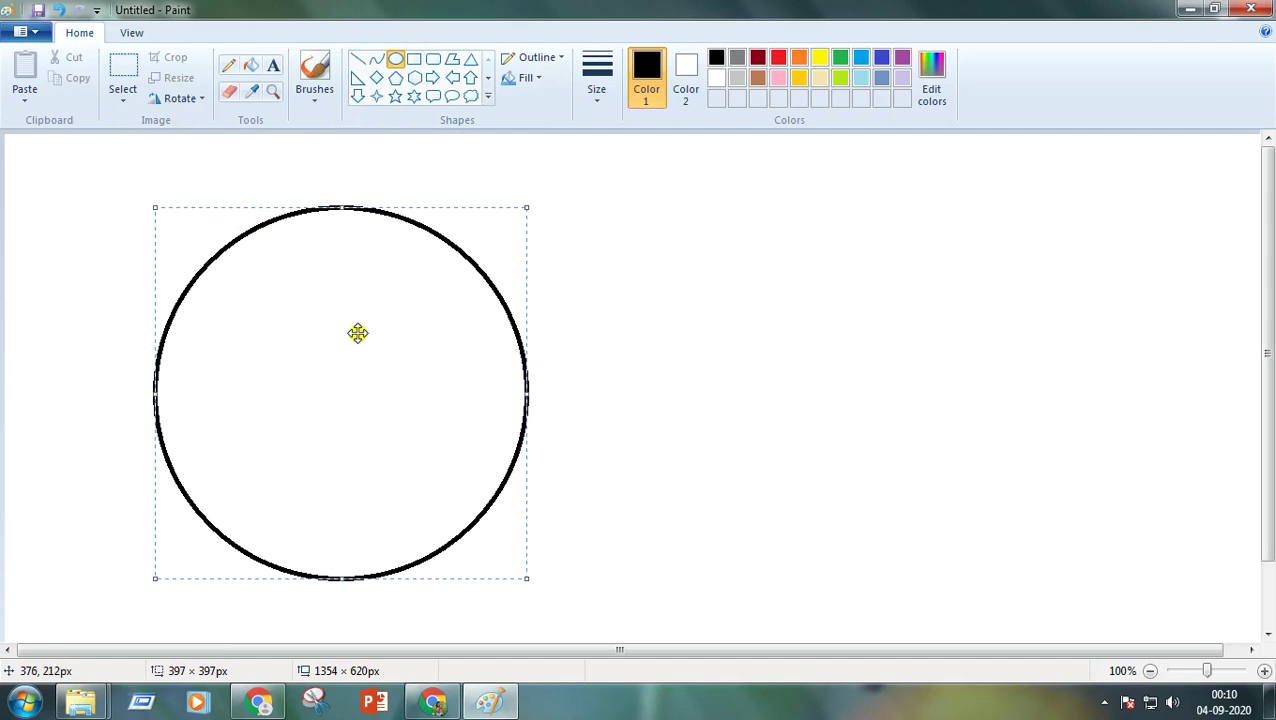
Step: Draw a blue curve across the circle's middle, bent up on the left and down on the right
click(376, 66)
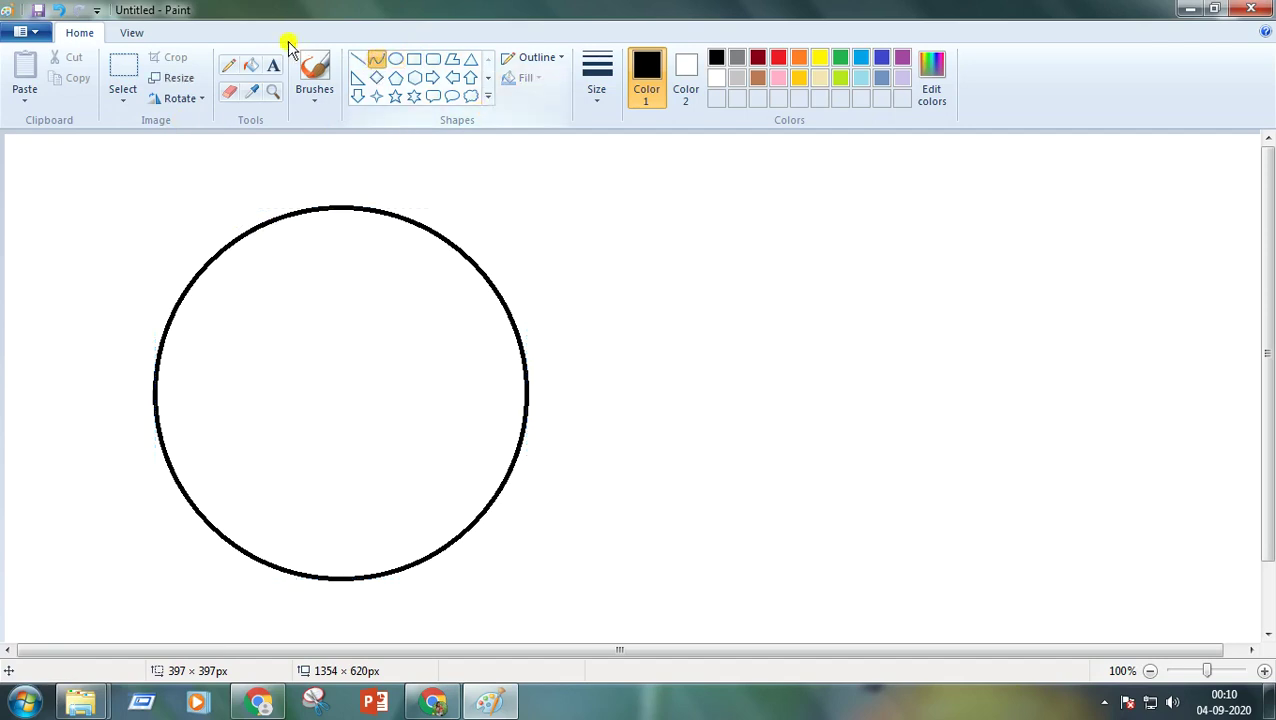
drag(151, 389, 527, 395)
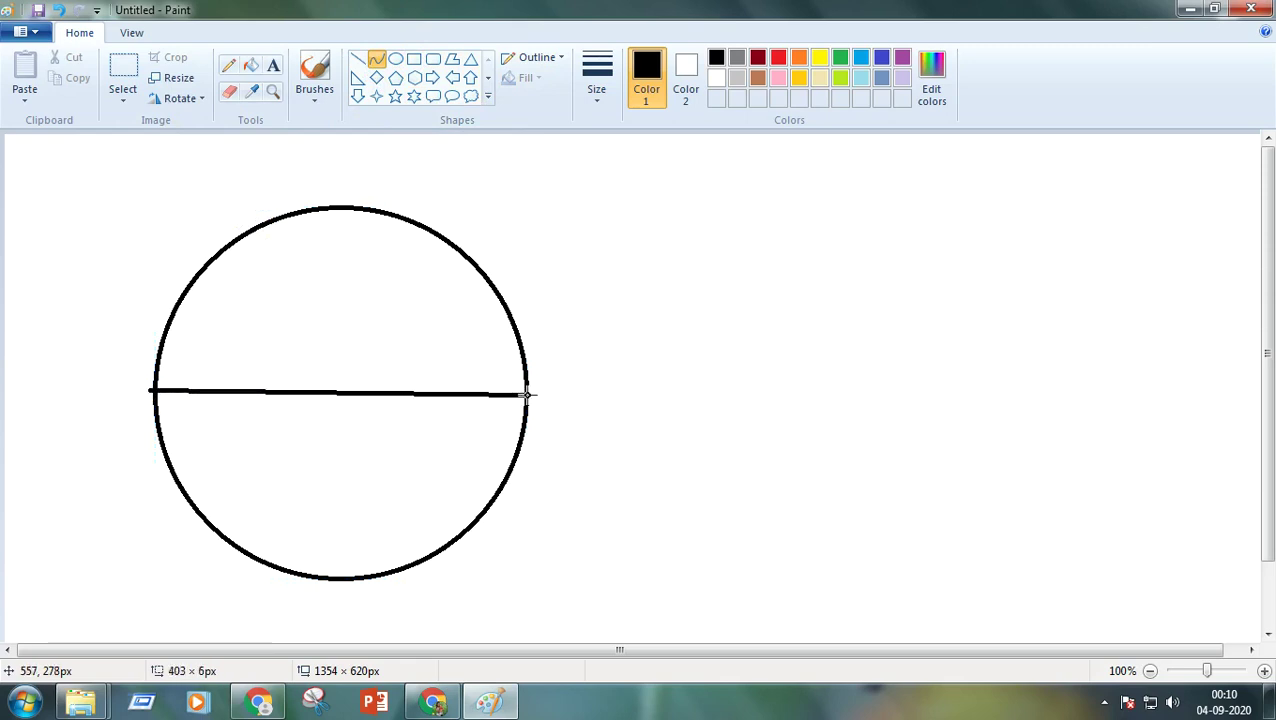
drag(231, 378, 211, 361)
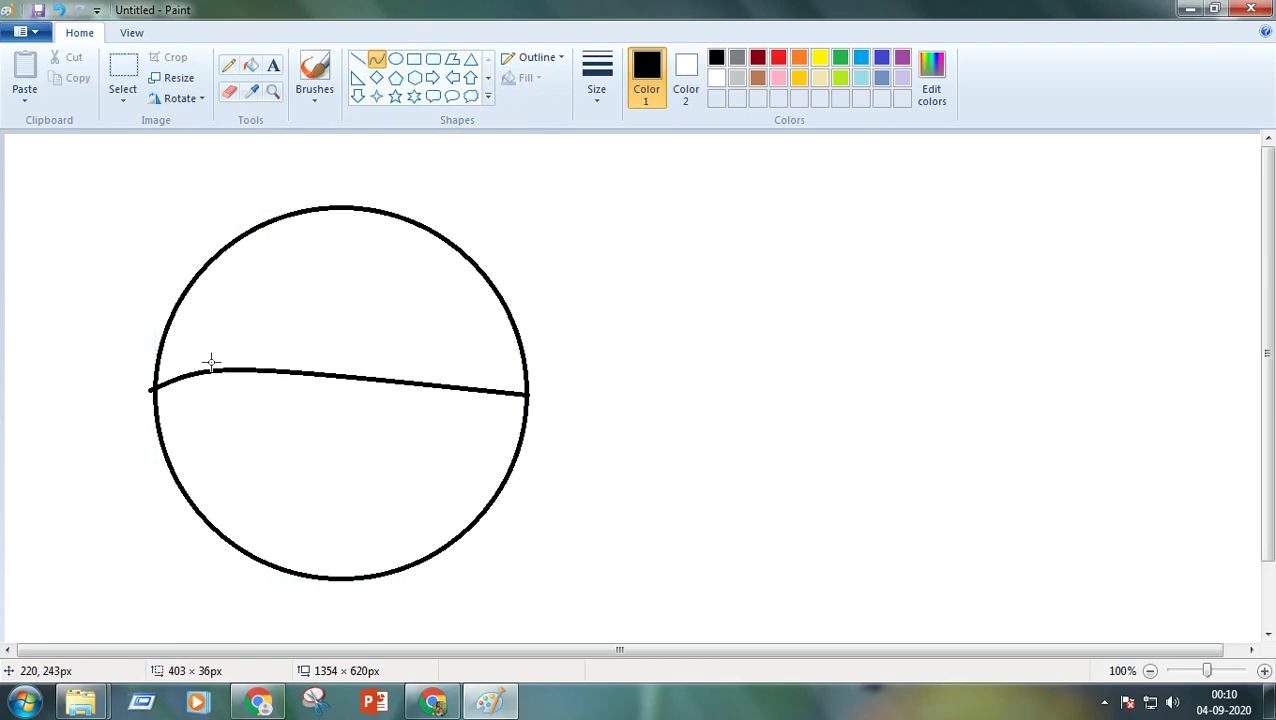
drag(467, 395, 465, 414)
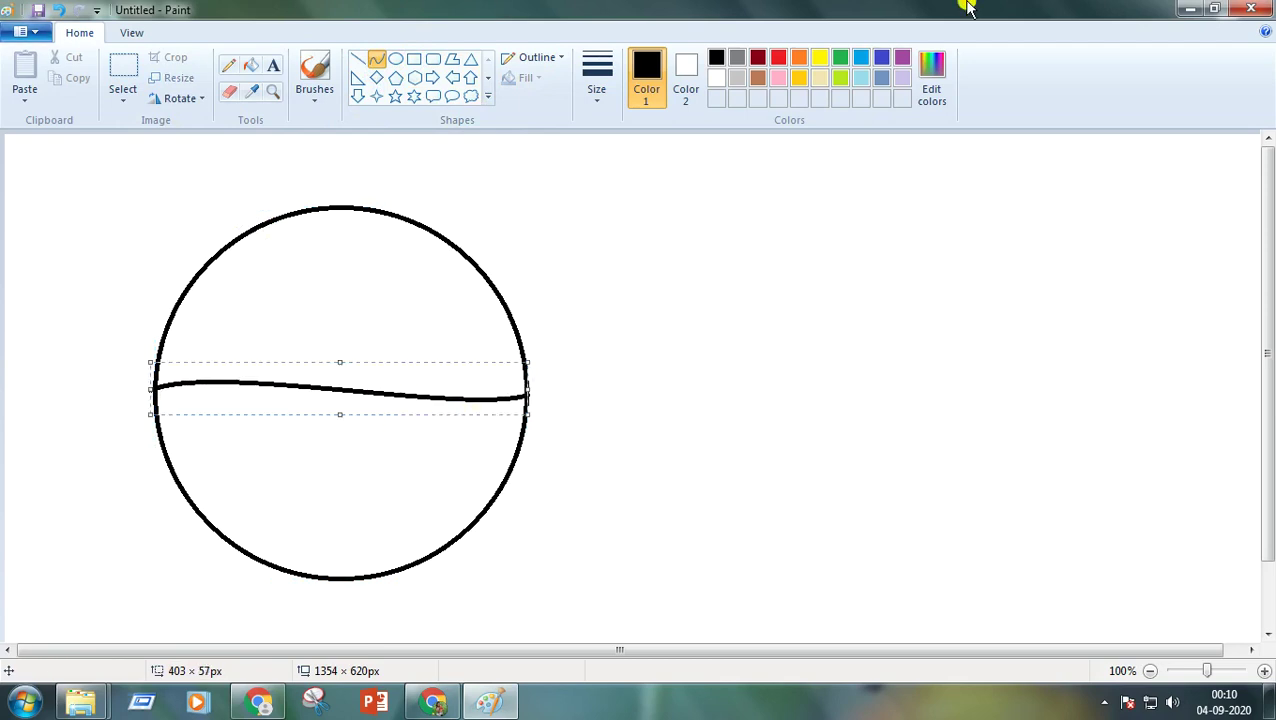
click(866, 57)
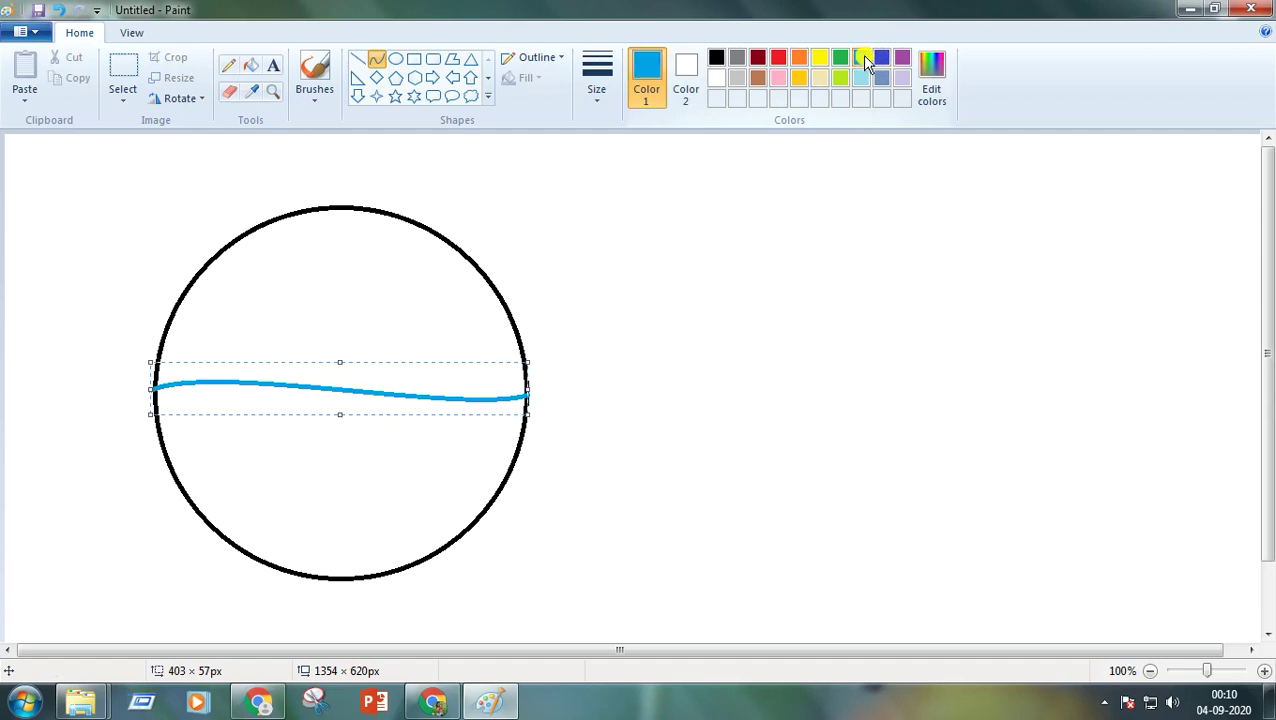
click(252, 68)
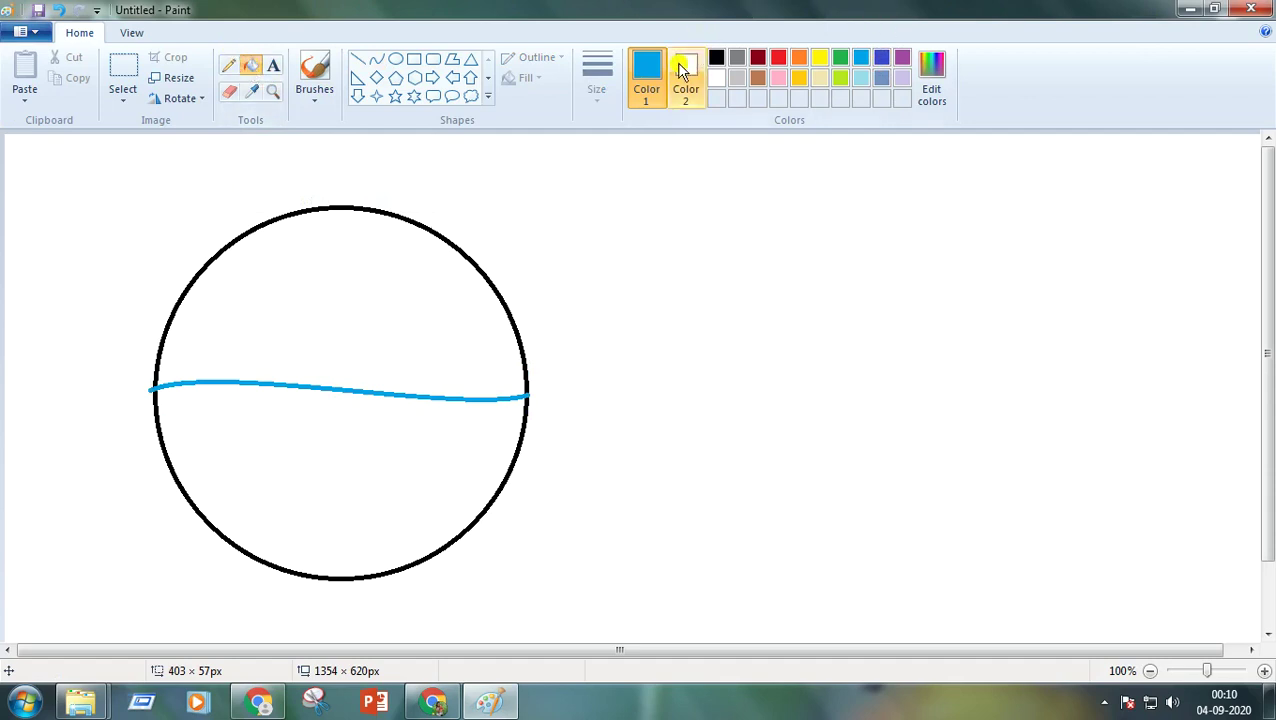
Step: Fill the circle's top half and upper outline blue, and its bottom half and lower outline red
click(327, 287)
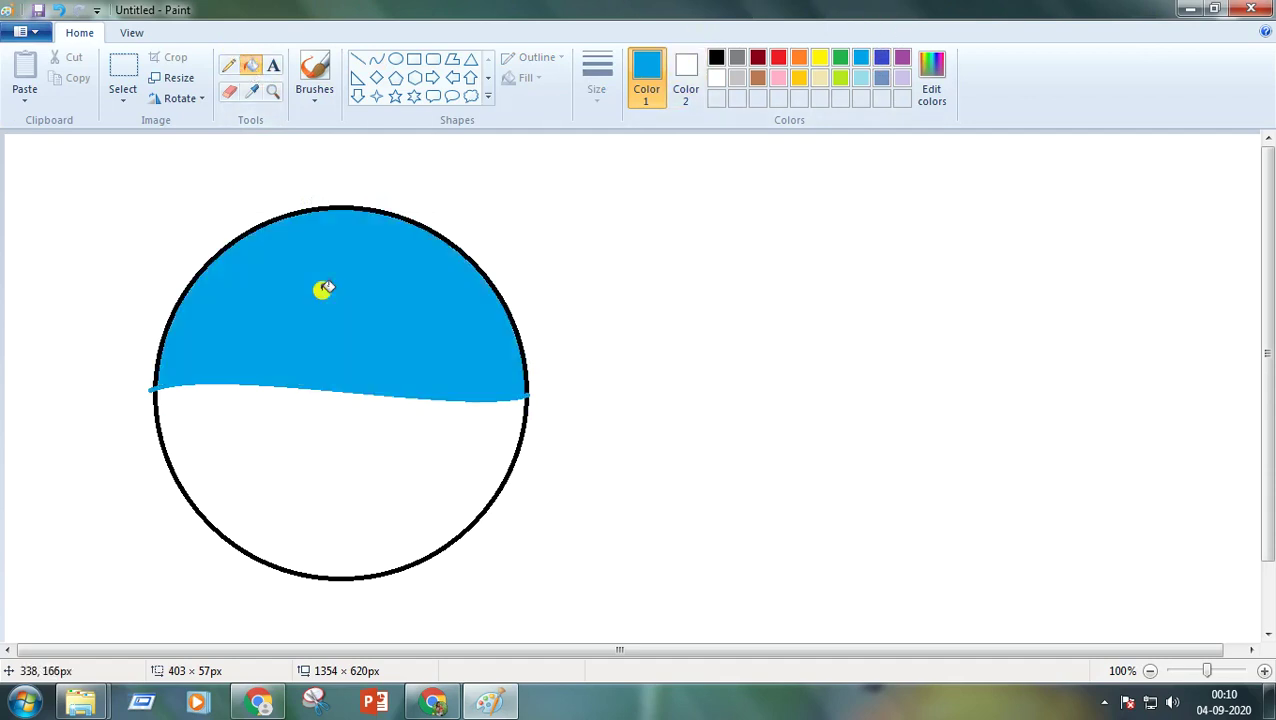
click(360, 207)
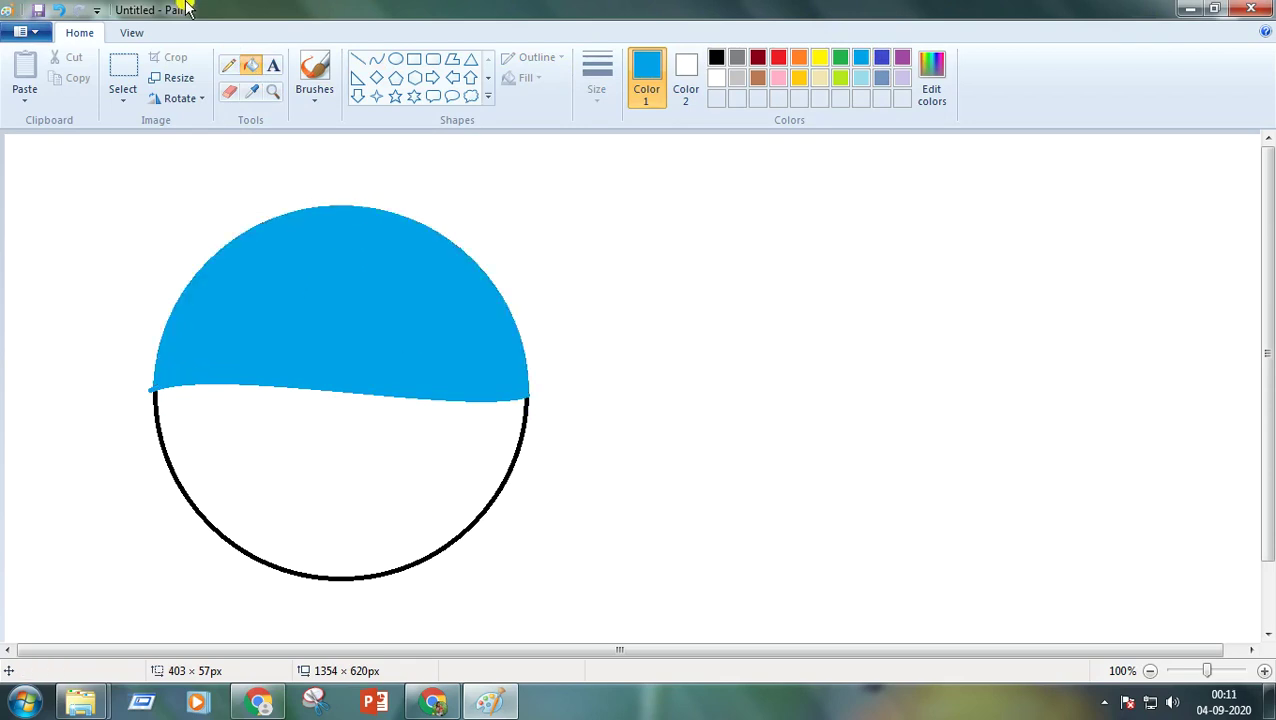
click(779, 58)
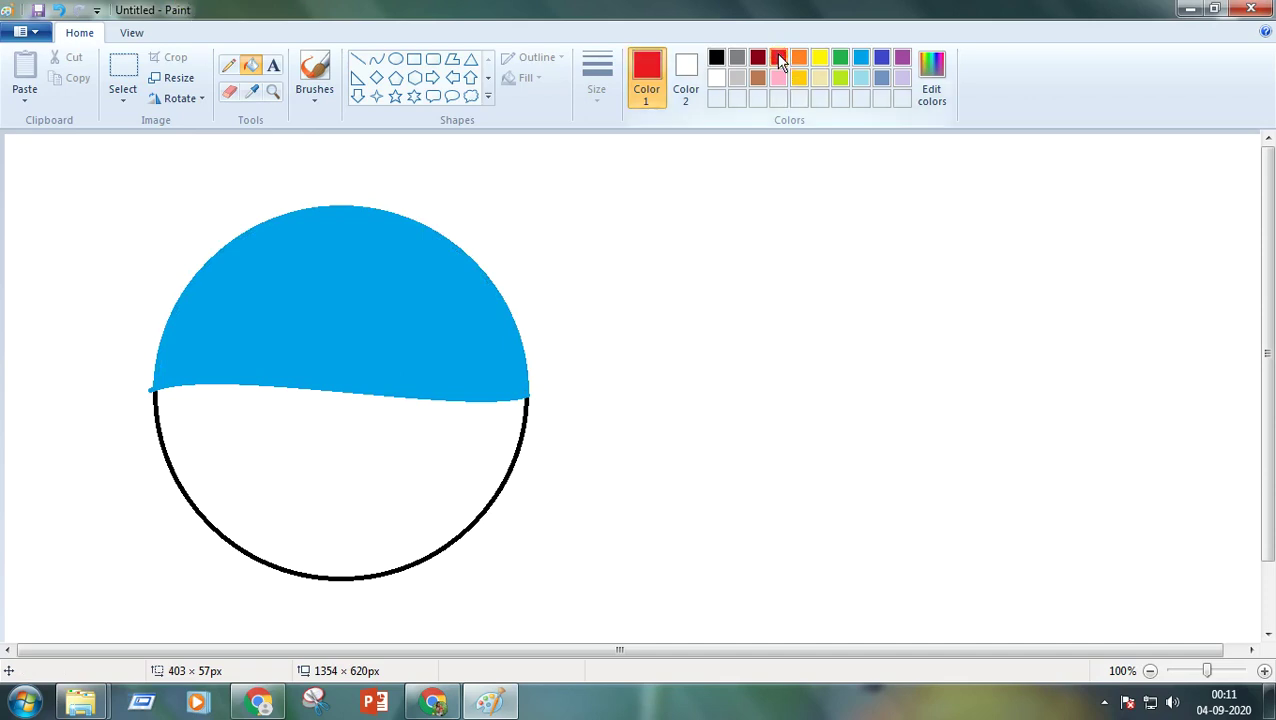
click(364, 456)
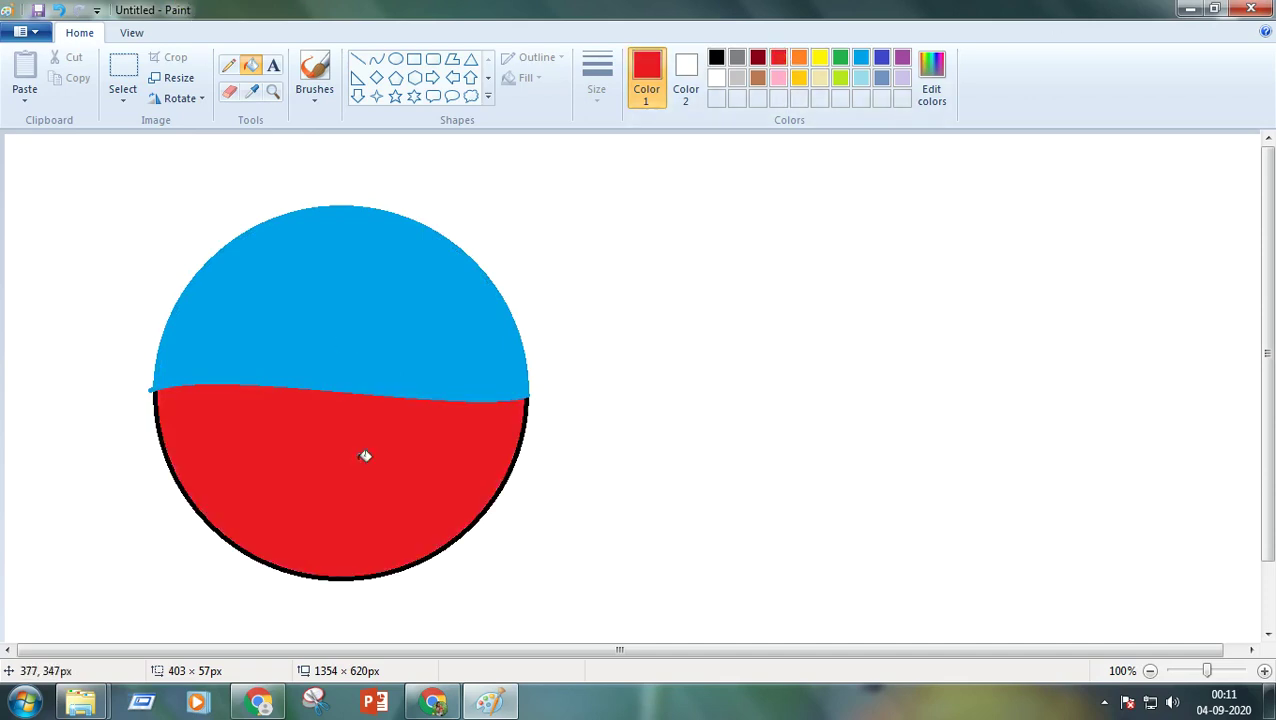
click(398, 568)
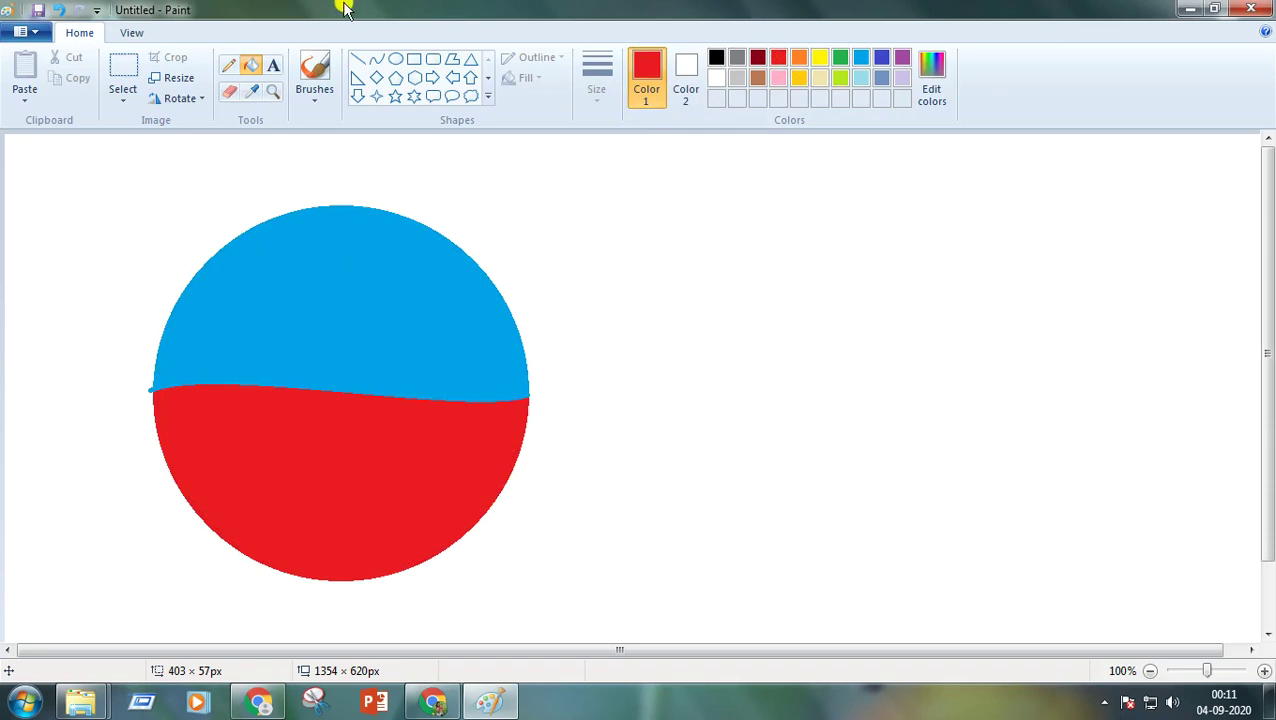
Step: Draw a wide black oval right of the circle with a line across its middle
click(376, 60)
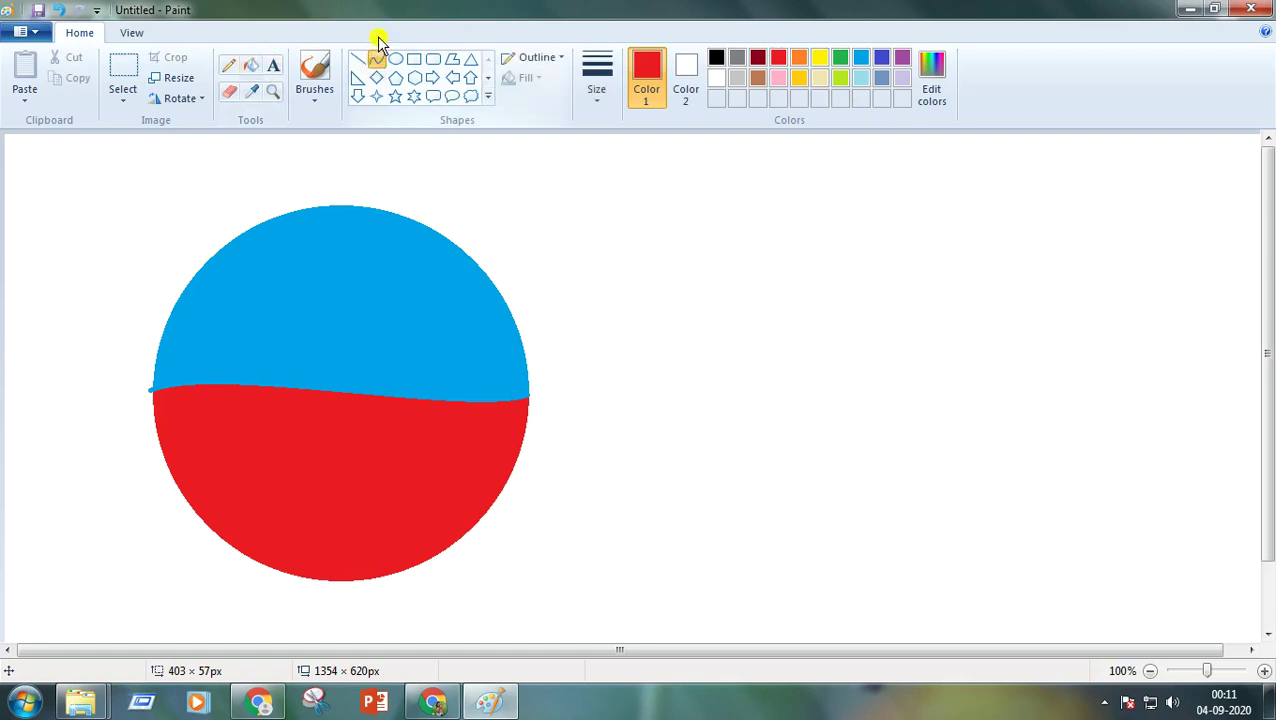
click(717, 58)
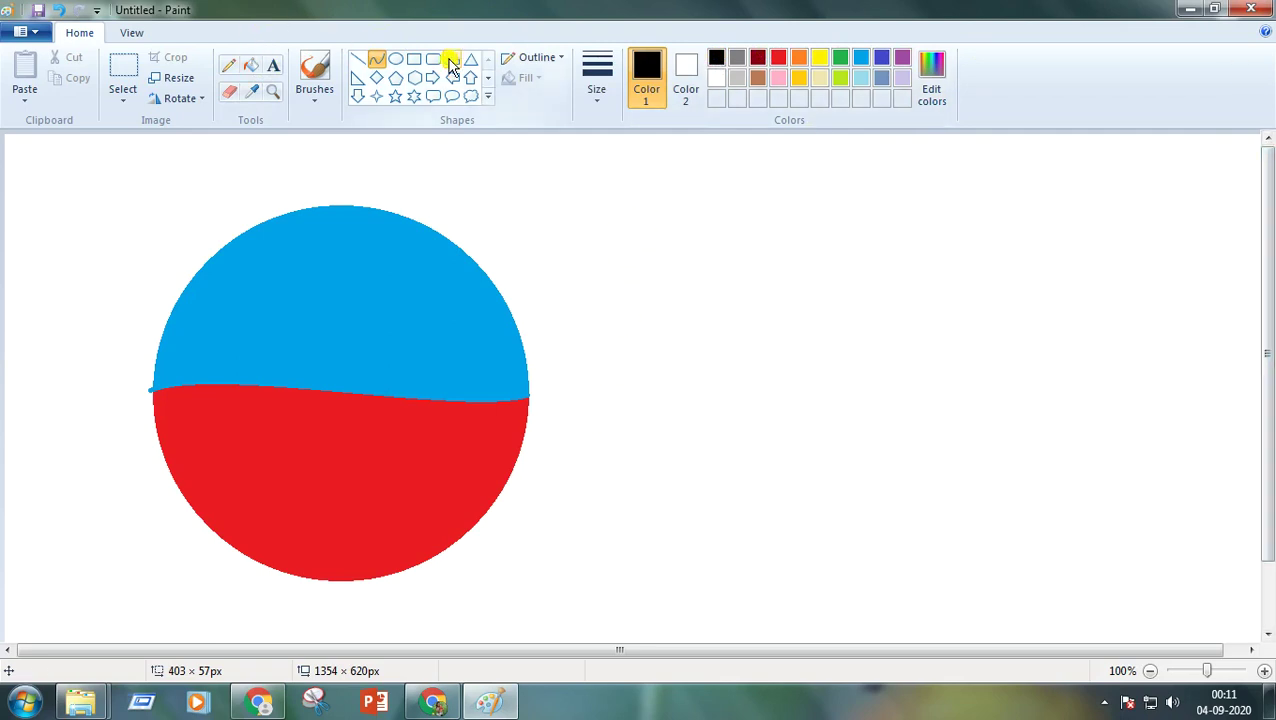
click(398, 63)
mouse_move(639, 166)
mouse_down()
mouse_move(722, 171)
mouse_move(1045, 256)
mouse_move(1177, 400)
mouse_up()
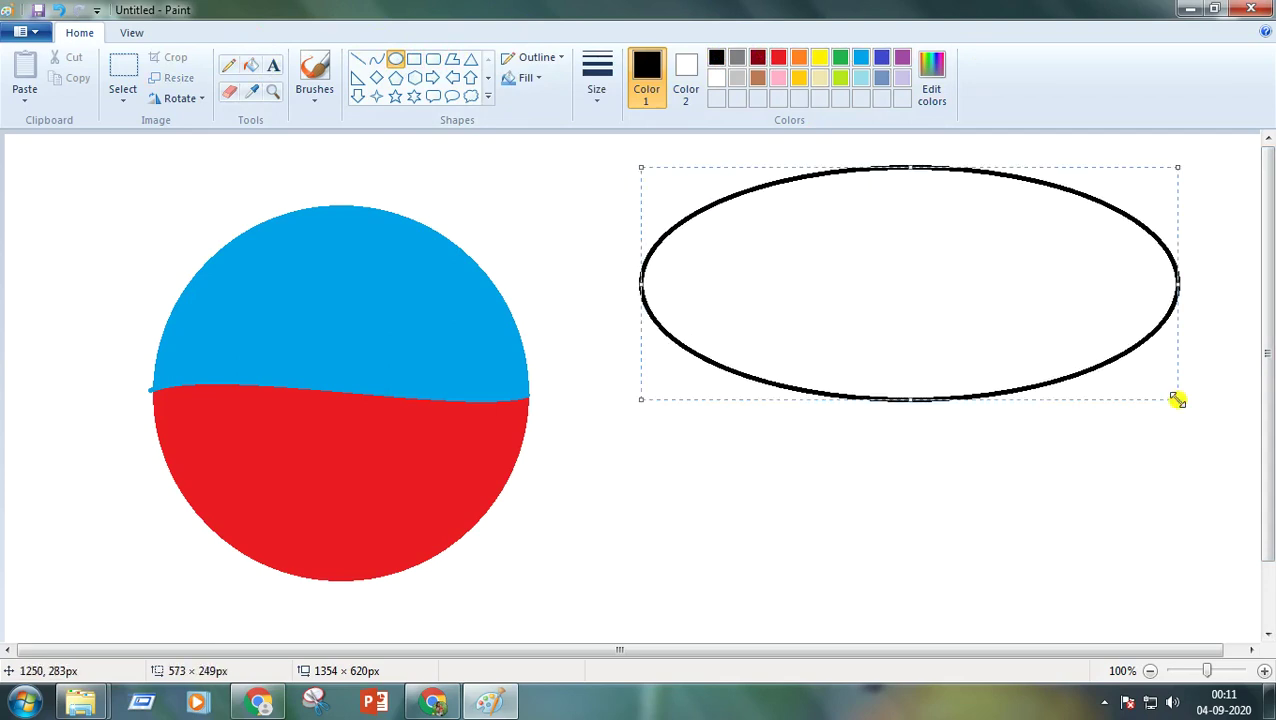
click(375, 61)
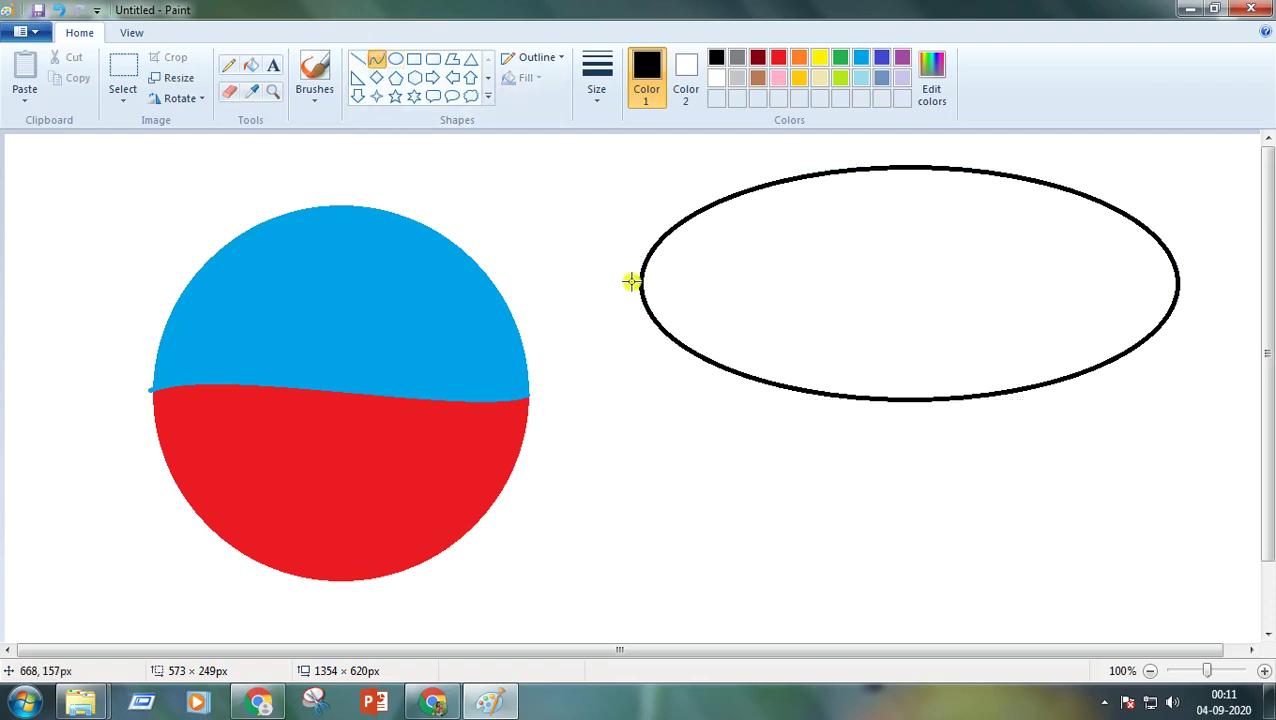
drag(642, 281, 1177, 280)
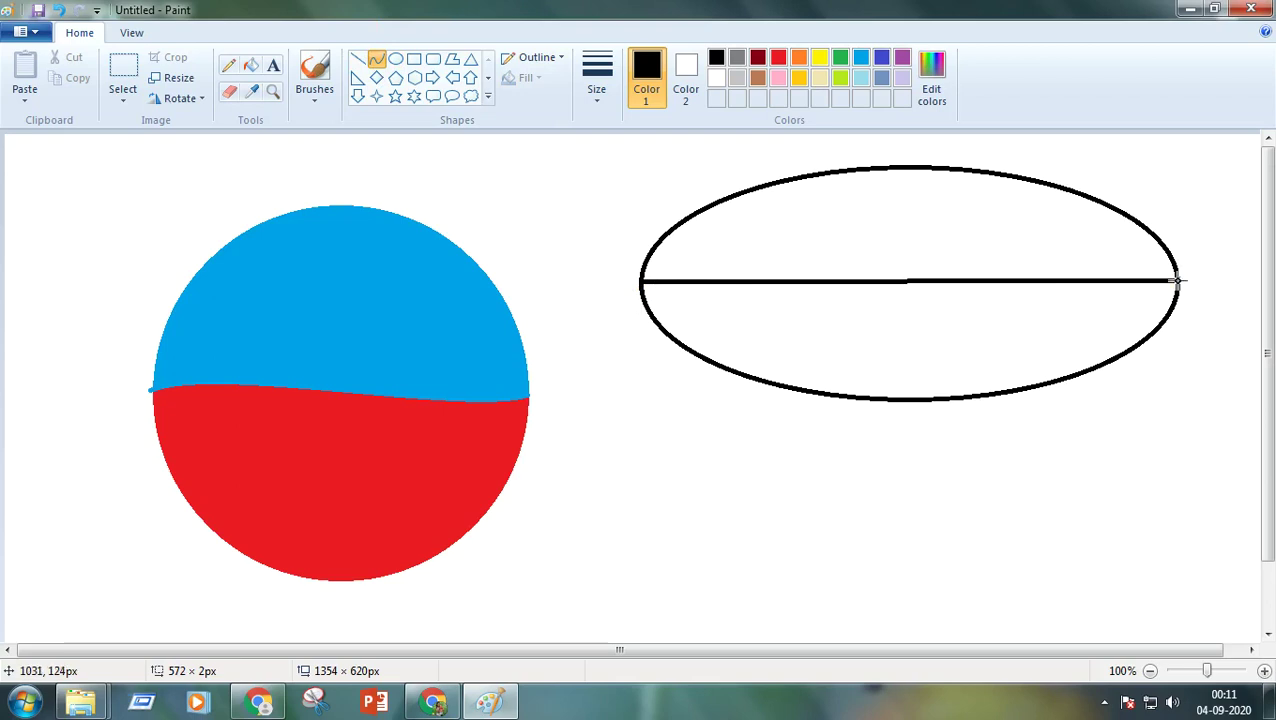
Step: Arch the oval's middle line upward and add a curved left rib up to the top edge
drag(948, 273, 910, 251)
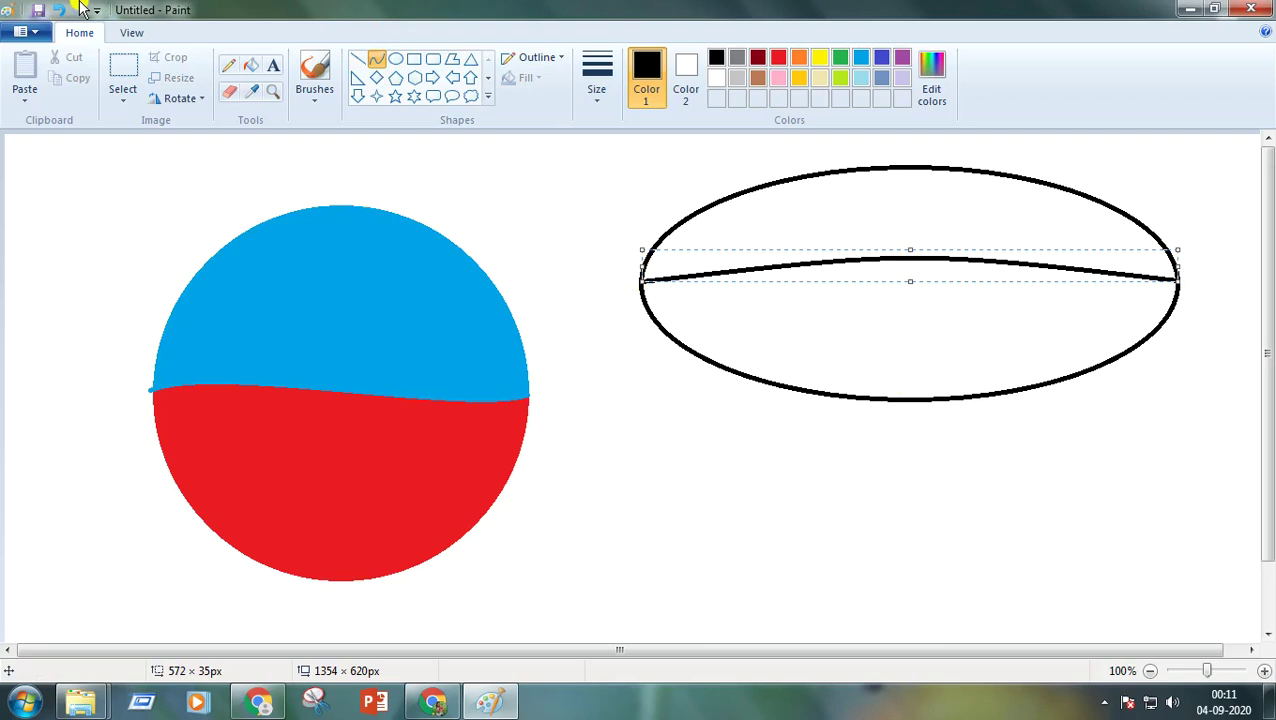
click(378, 62)
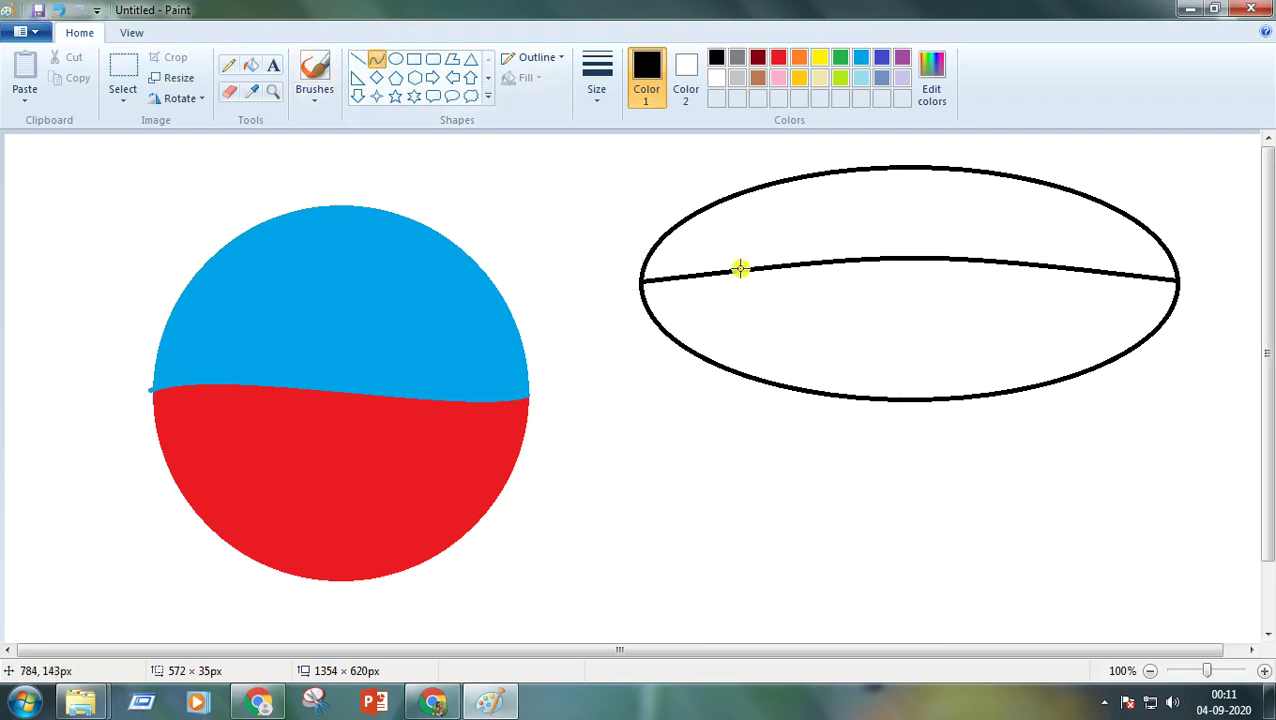
drag(708, 273, 849, 168)
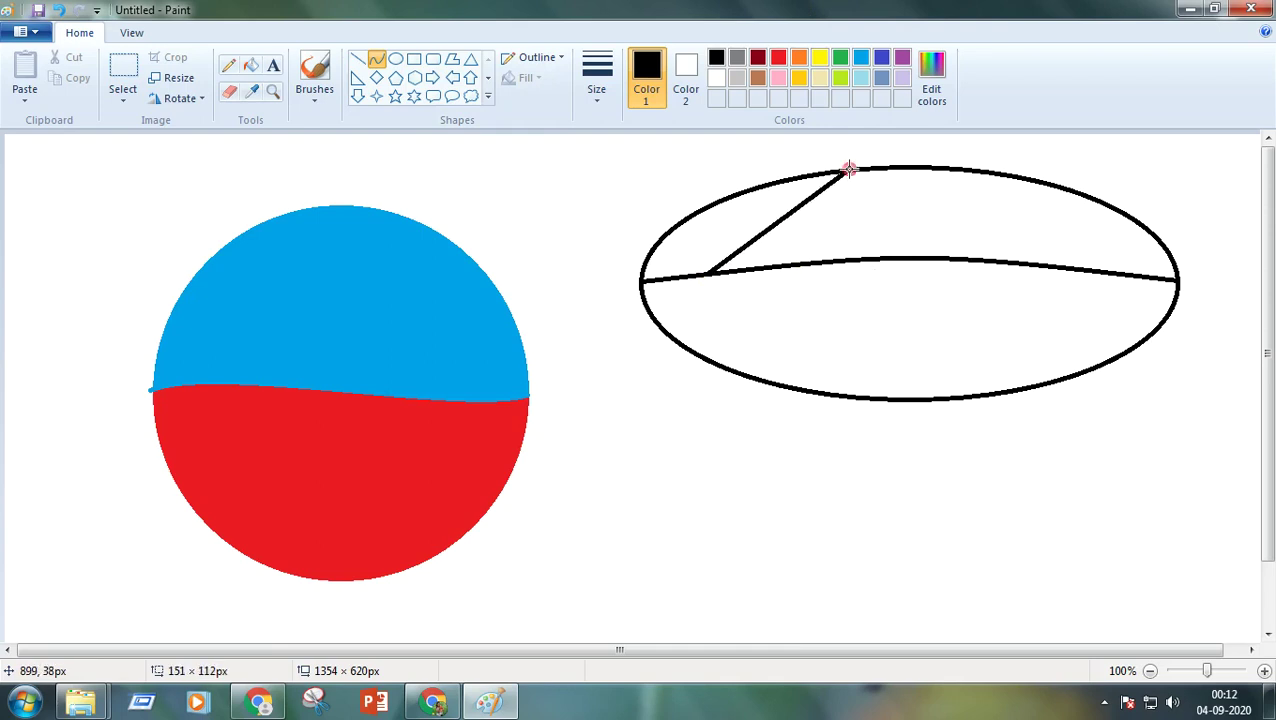
drag(776, 221, 758, 211)
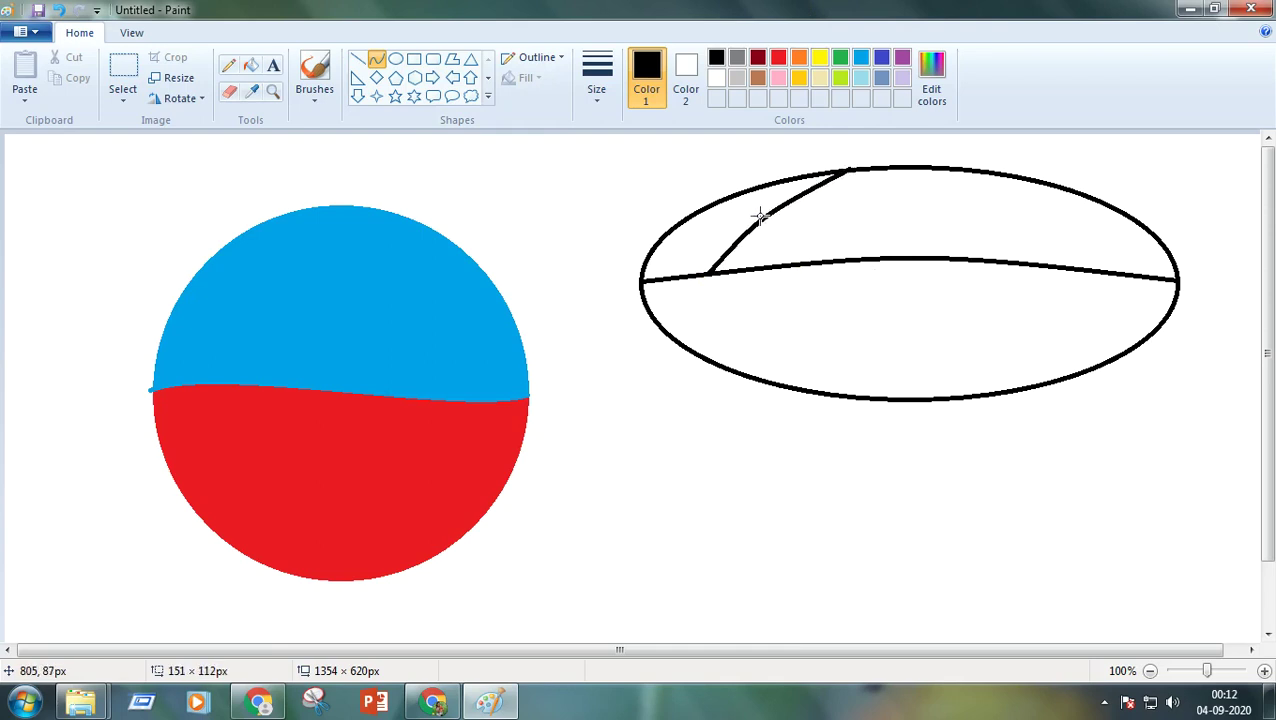
click(759, 214)
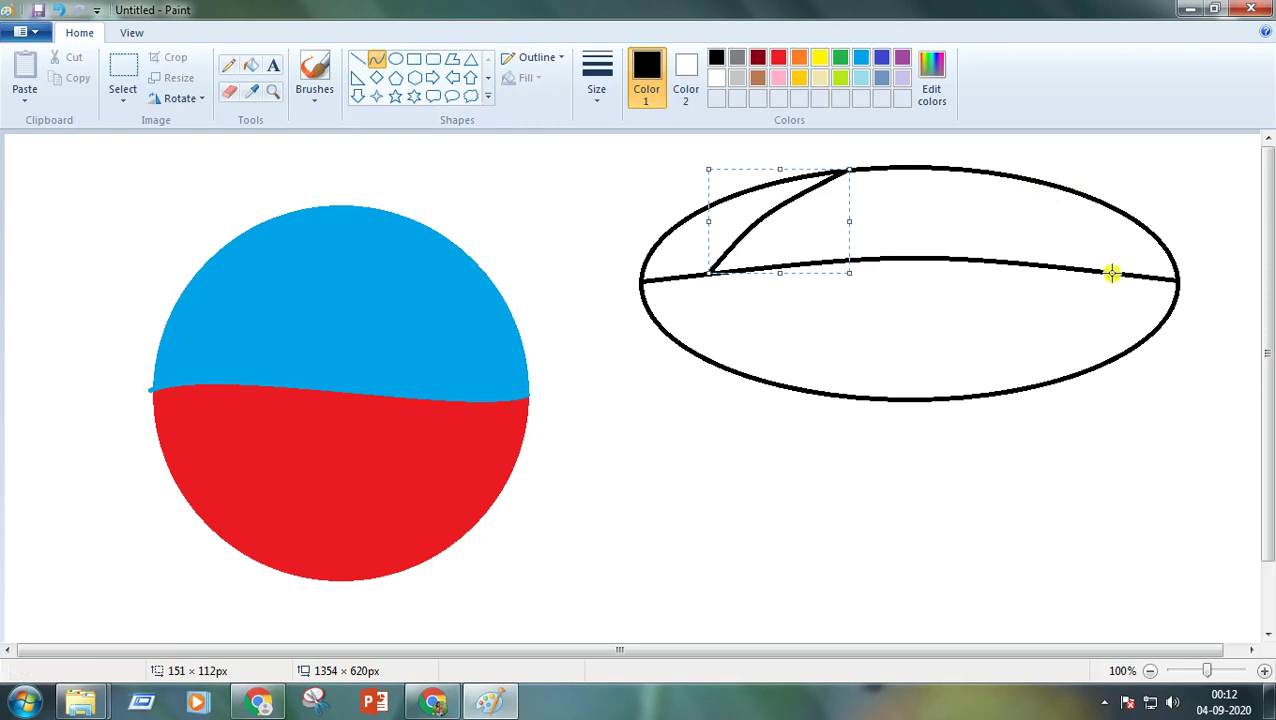
Step: Add a second curved rib from the inner arc to the canopy's top edge
mouse_move(1114, 279)
mouse_down()
mouse_move(1105, 256)
mouse_move(1002, 174)
mouse_move(1054, 231)
mouse_move(1077, 225)
mouse_up()
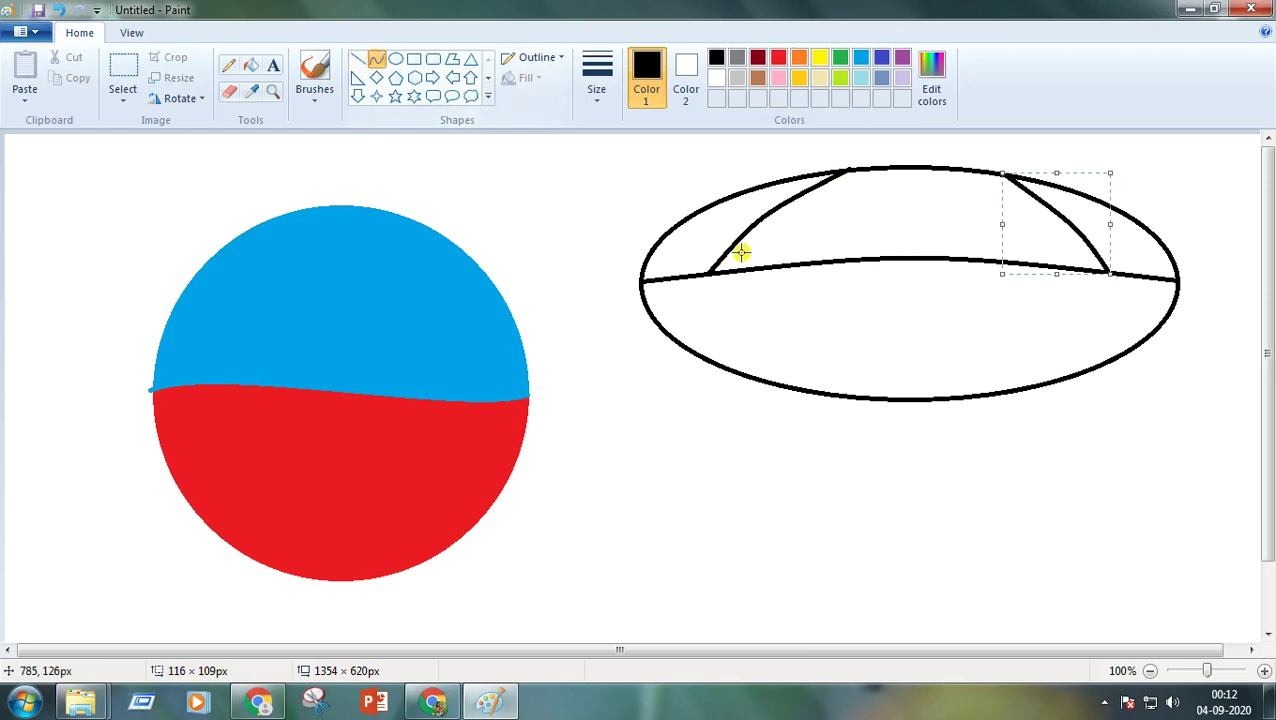
click(377, 59)
drag(811, 262, 893, 168)
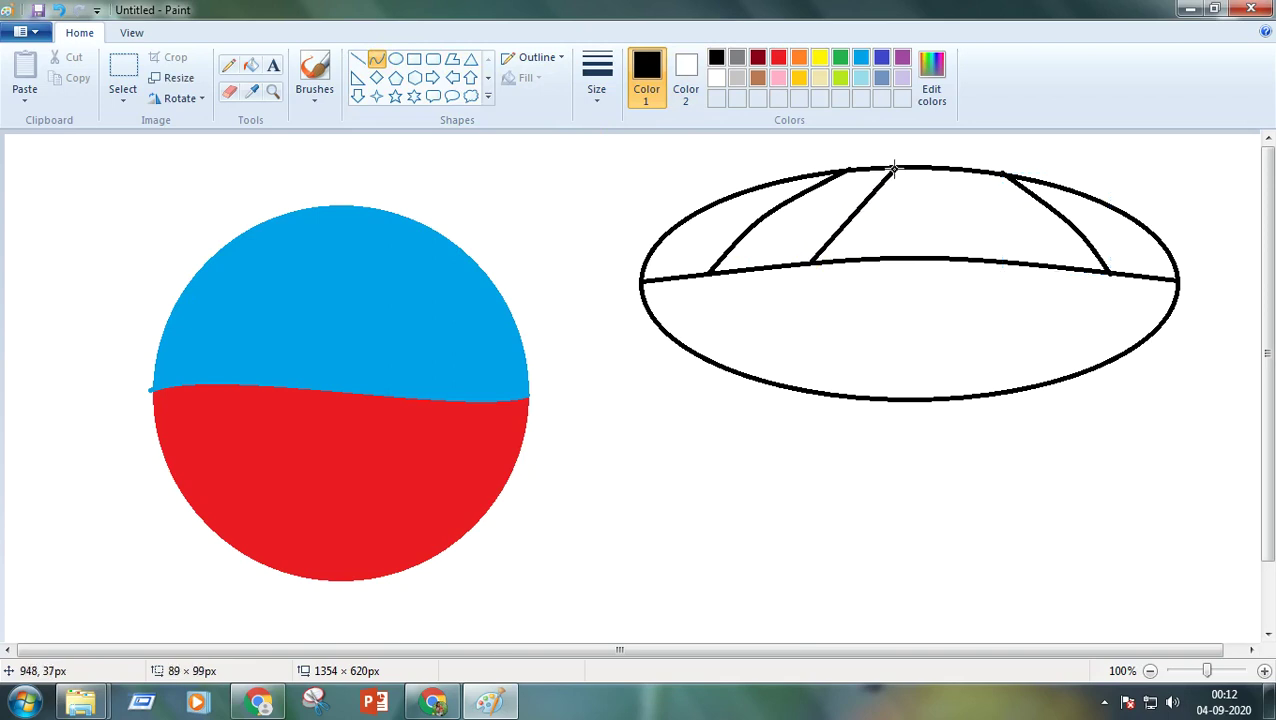
drag(860, 208, 845, 203)
click(844, 204)
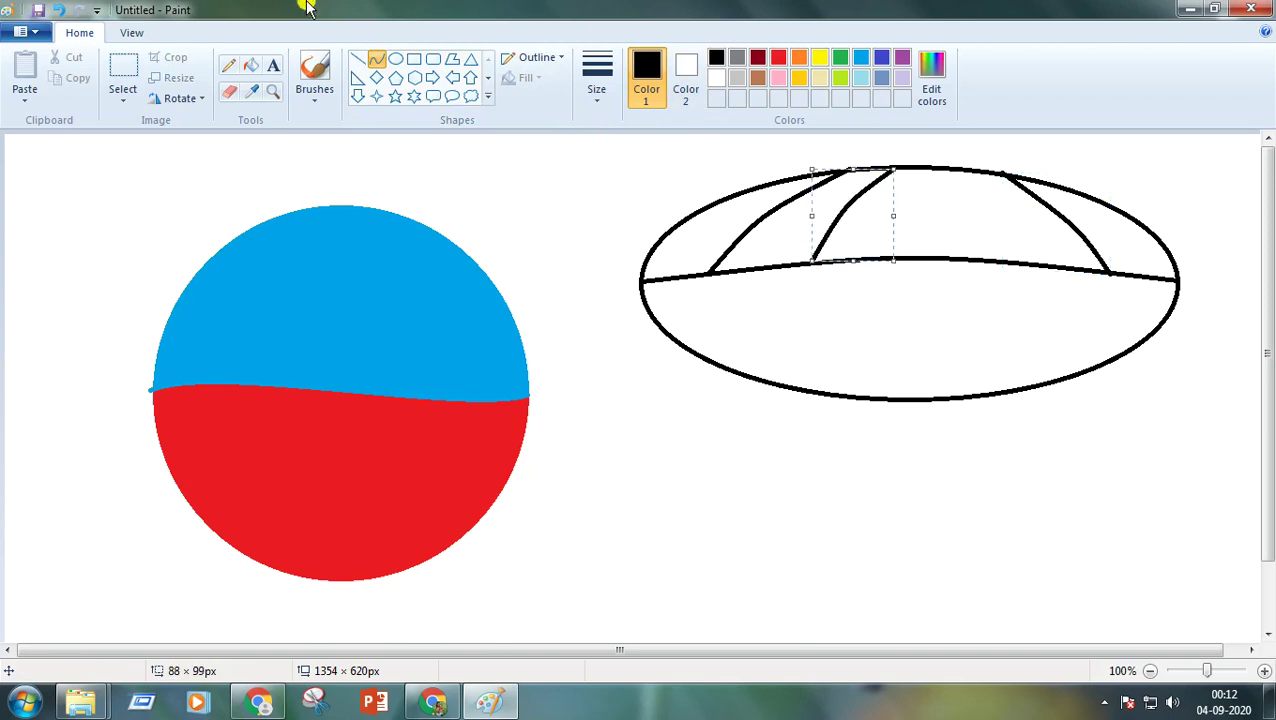
Step: Draw a curved right rib and a straight vertical rib at the canopy centre
click(377, 61)
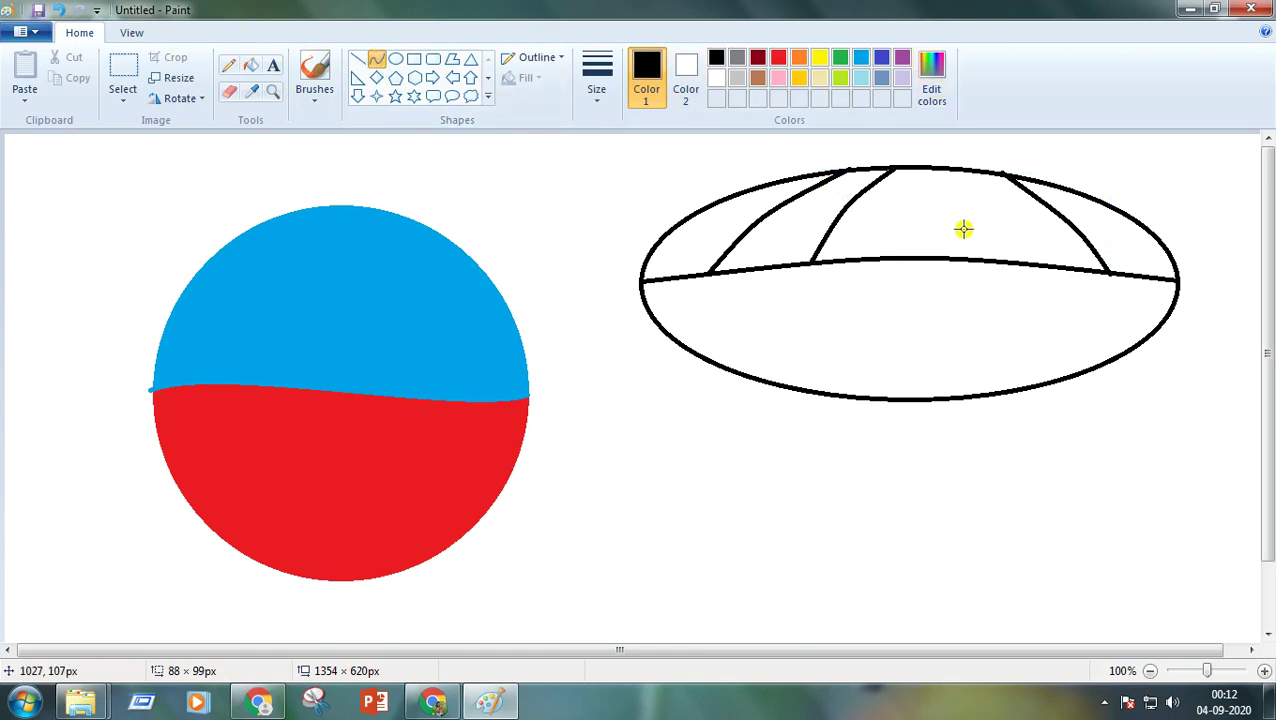
drag(999, 261, 943, 166)
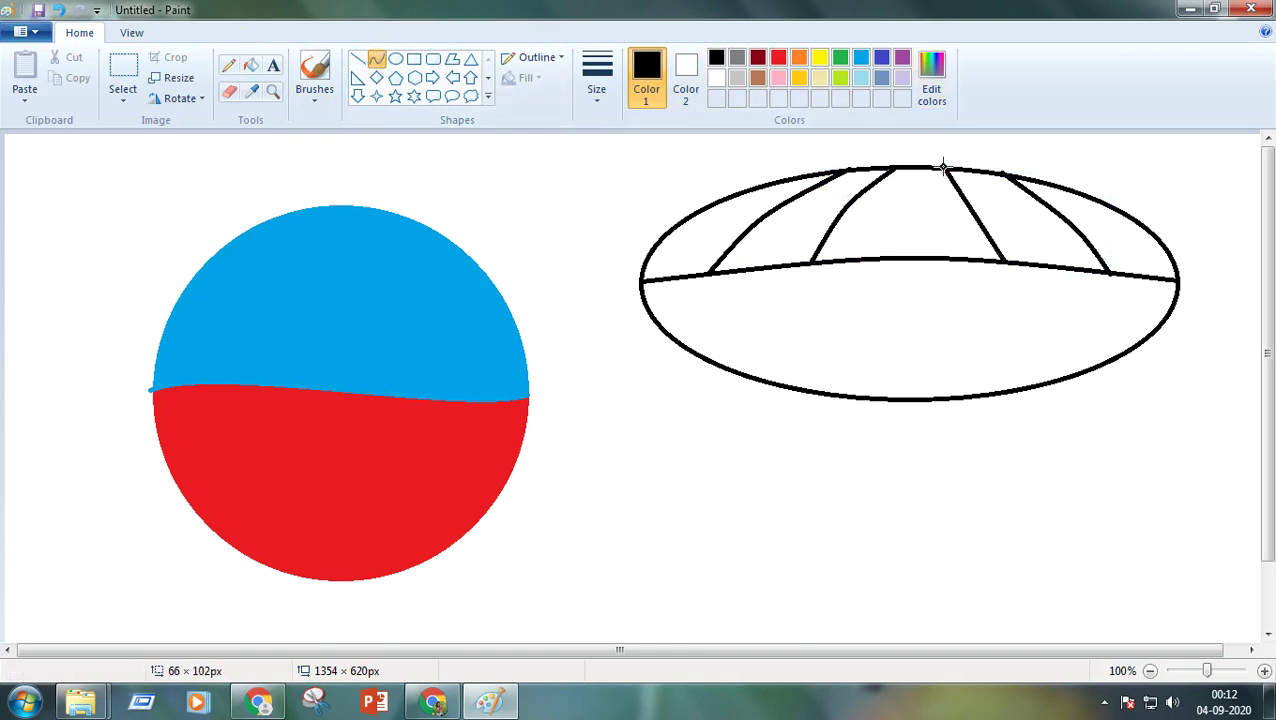
mouse_move(972, 220)
mouse_down()
mouse_move(1000, 220)
mouse_move(977, 197)
mouse_up()
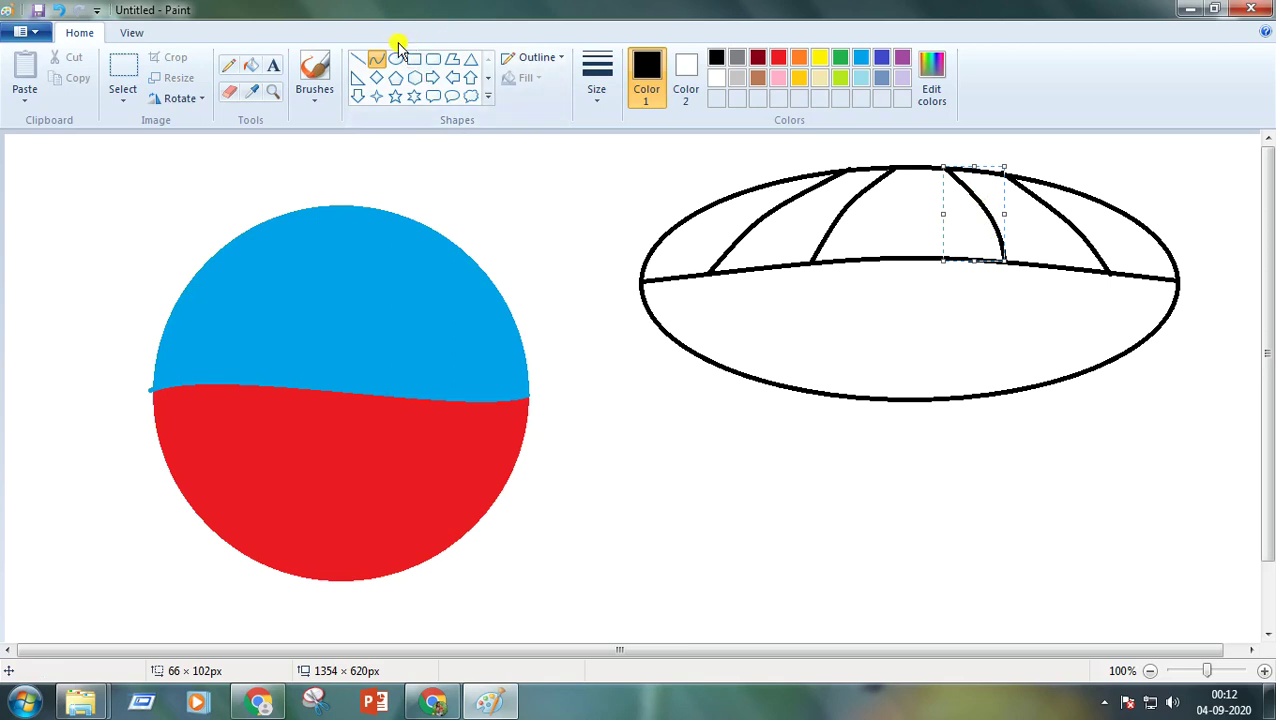
click(358, 62)
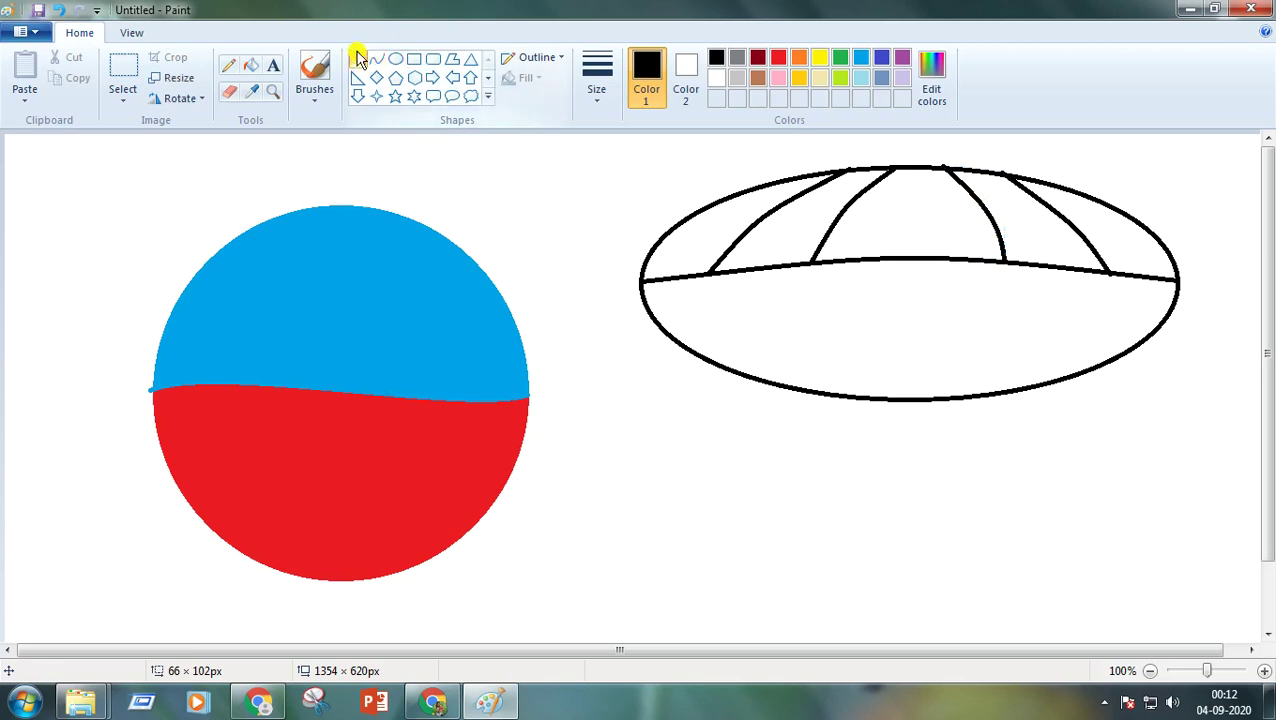
drag(916, 167, 913, 260)
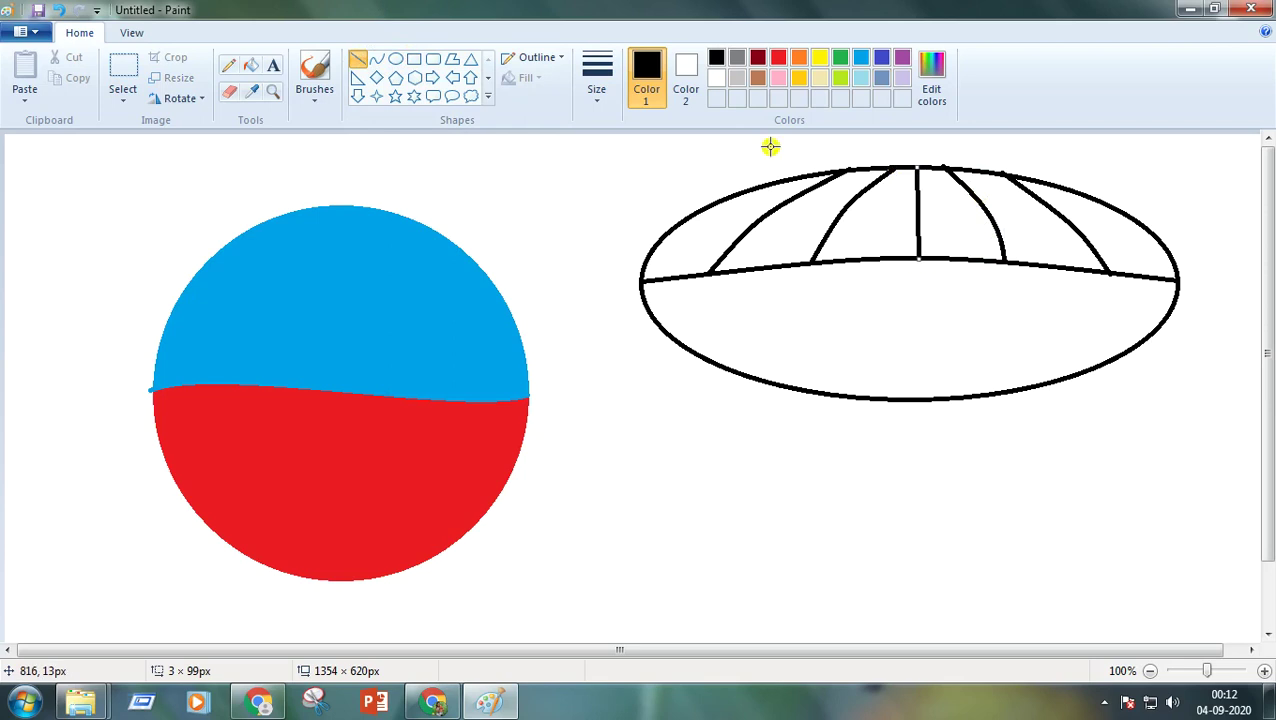
Step: Enlarge the eraser and rub out the oval's lower-left and lower-right outline
click(229, 93)
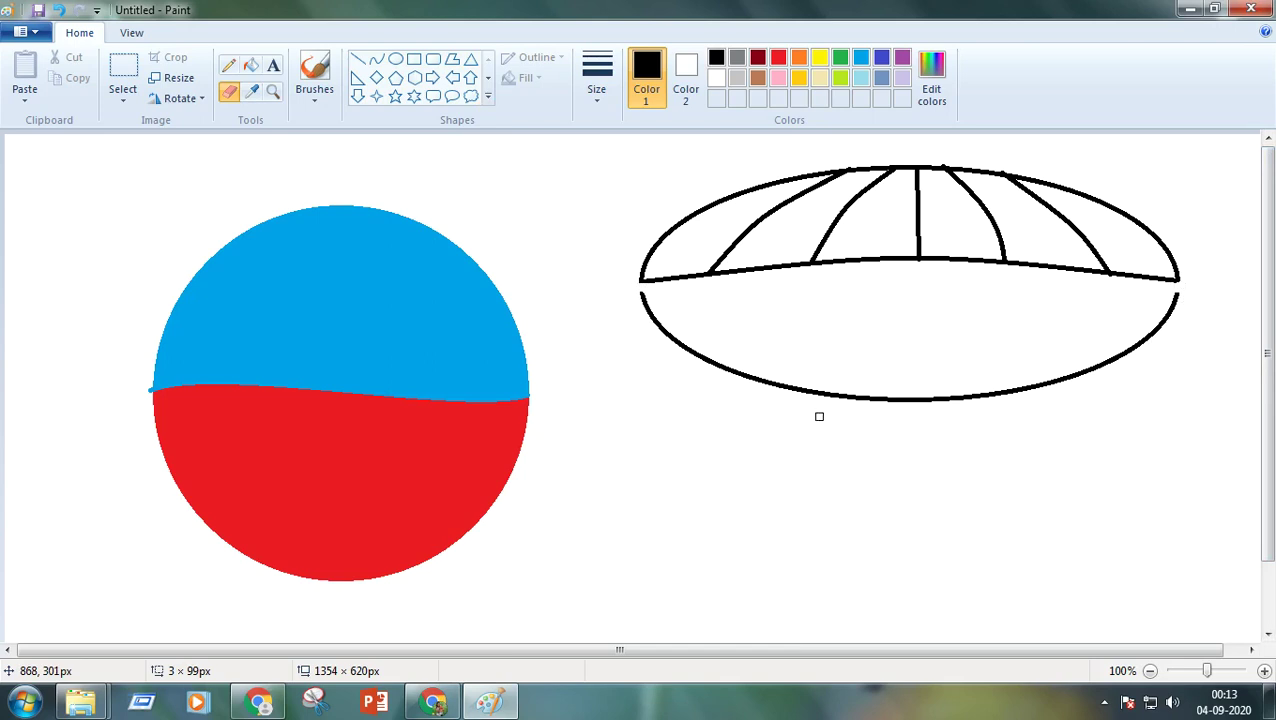
key(ctrl+plus)
key(ctrl+plus)
key(ctrl+plus)
key(ctrl+plus)
mouse_move(644, 293)
mouse_down()
mouse_move(657, 327)
mouse_move(714, 370)
mouse_move(874, 393)
mouse_up()
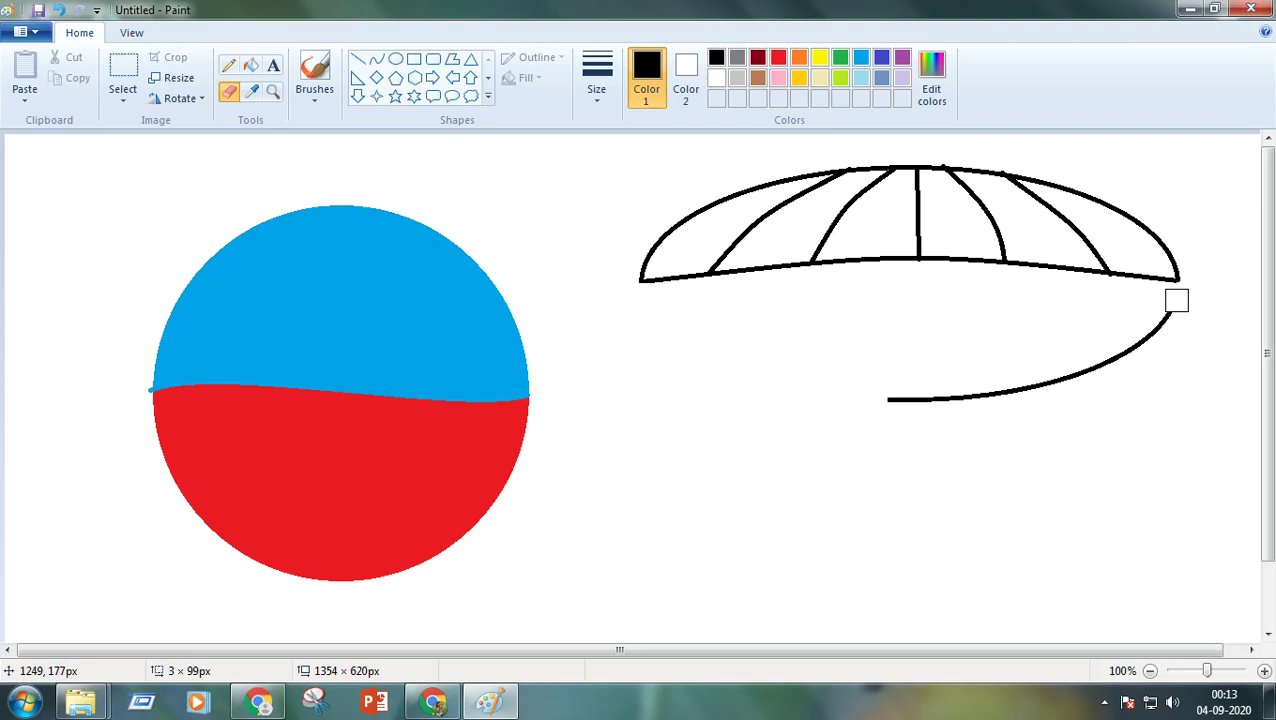
mouse_move(1176, 301)
mouse_down()
mouse_move(1089, 376)
mouse_move(880, 402)
mouse_up()
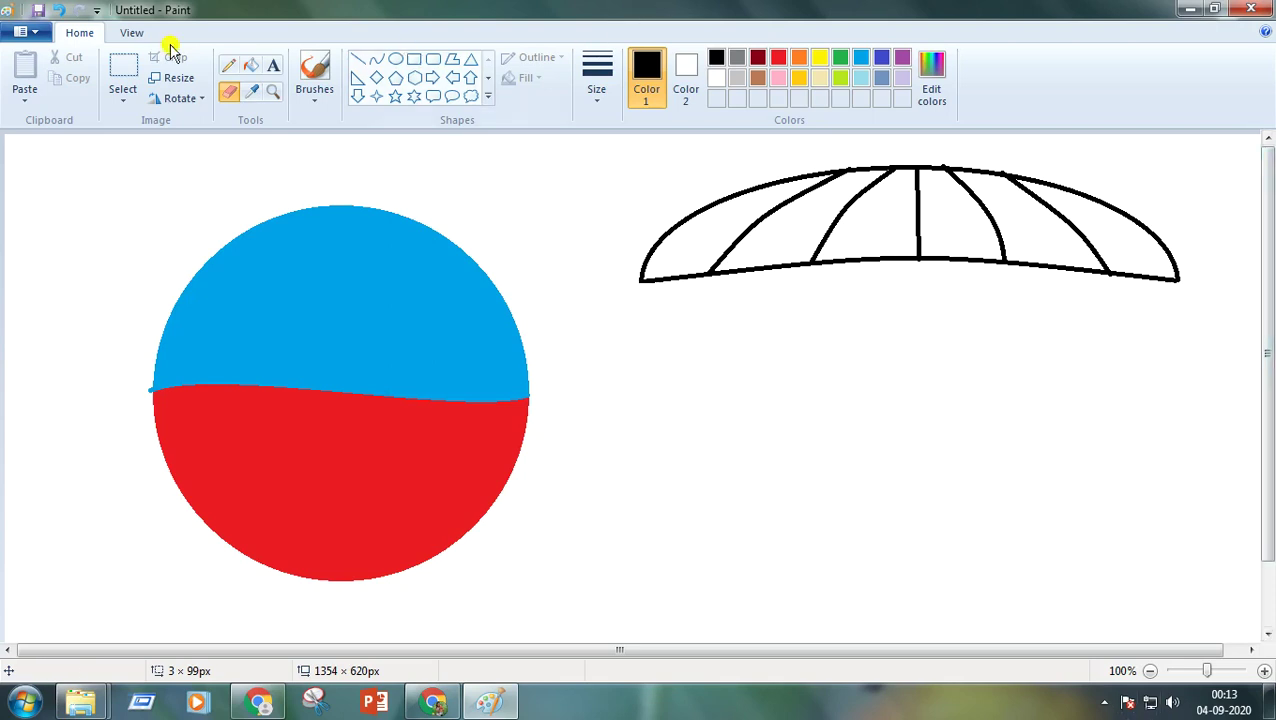
Step: Draw a perfectly vertical 8px black handle down from the canopy's centre
click(357, 62)
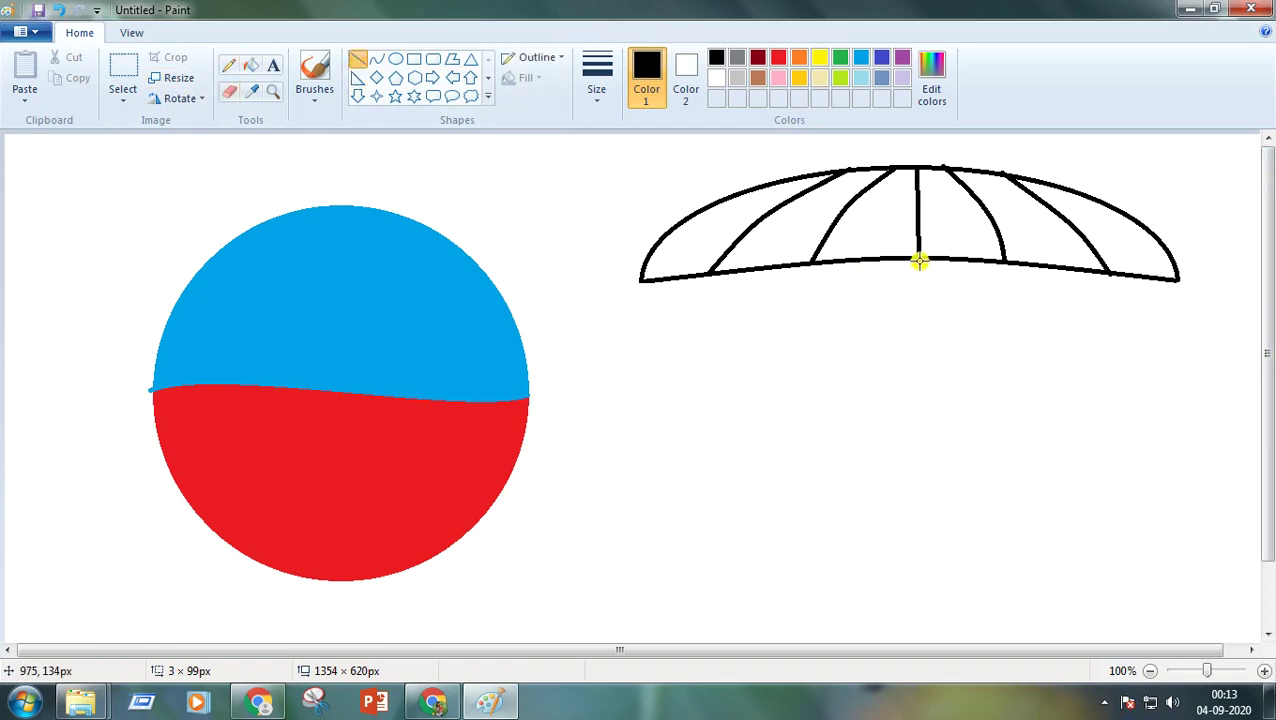
drag(918, 260, 910, 559)
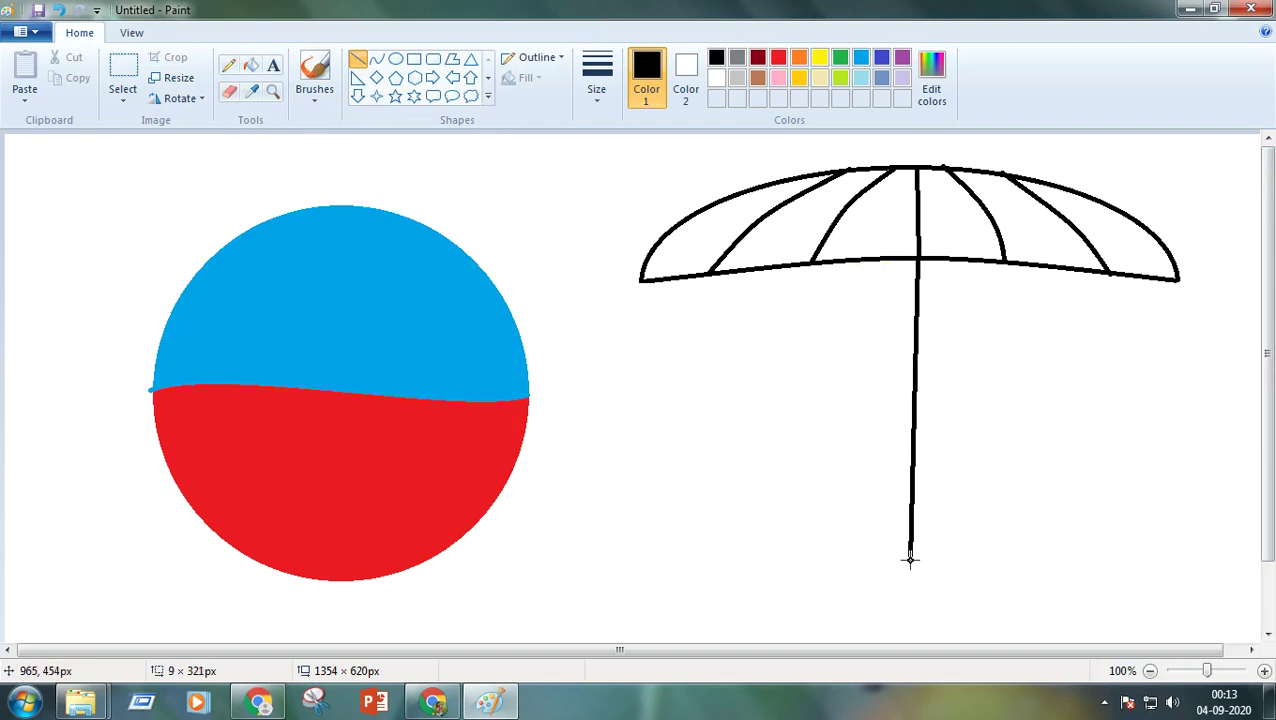
key(shift)
drag(910, 559, 910, 559)
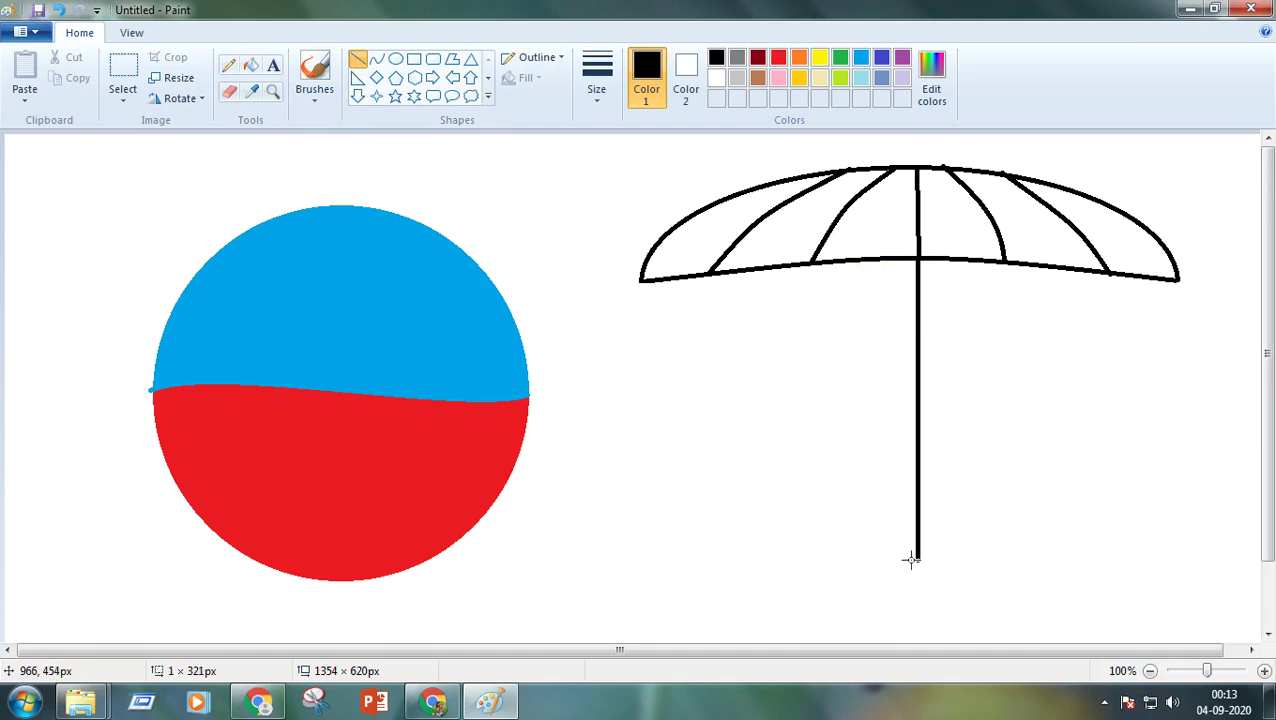
click(909, 559)
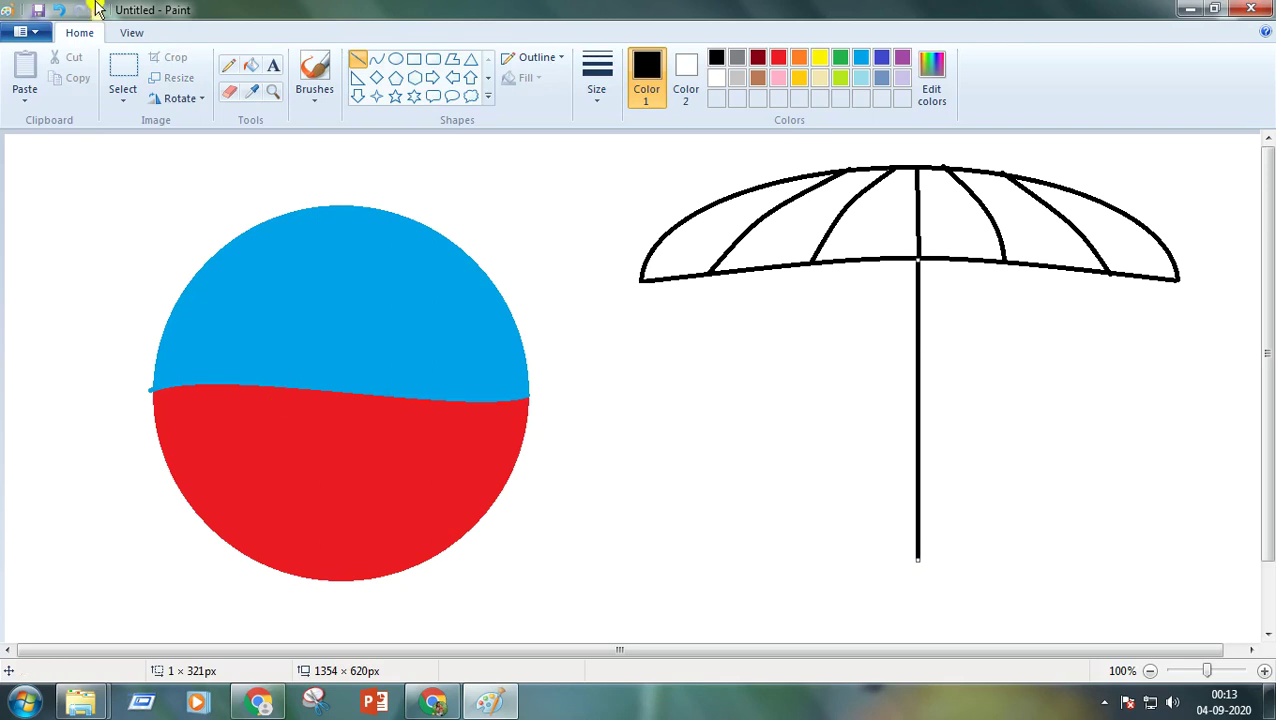
click(597, 105)
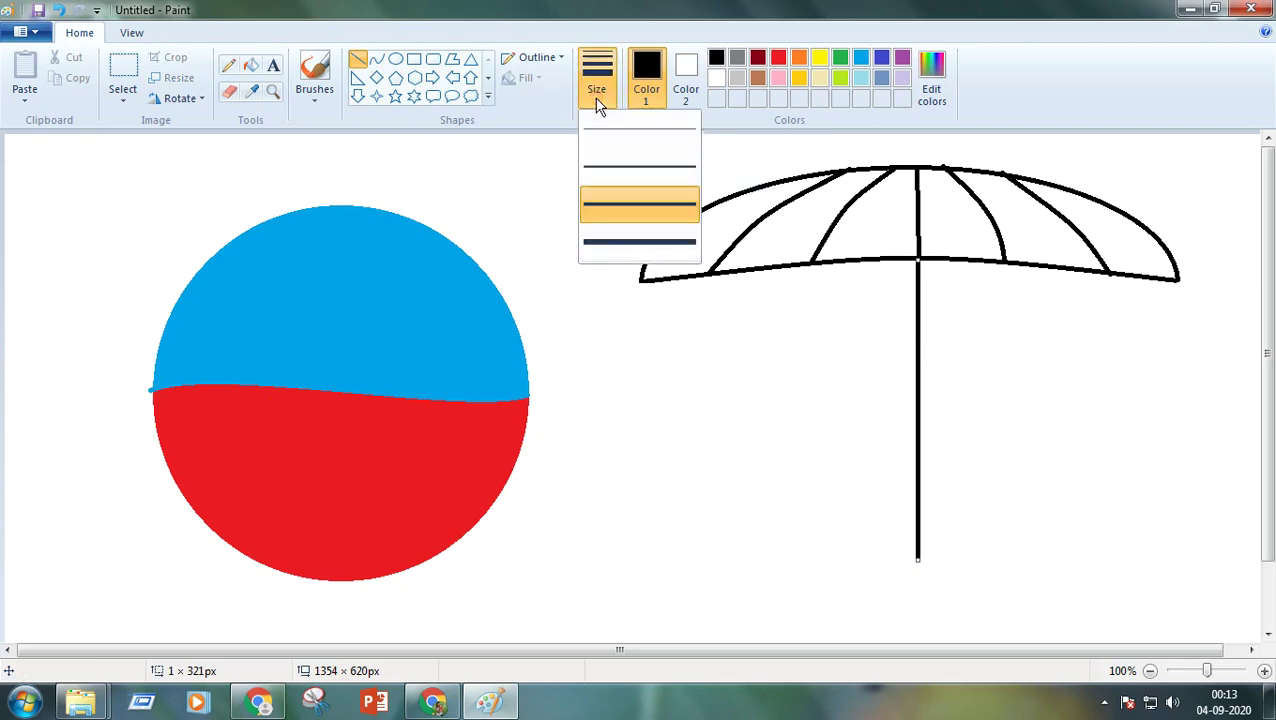
click(609, 243)
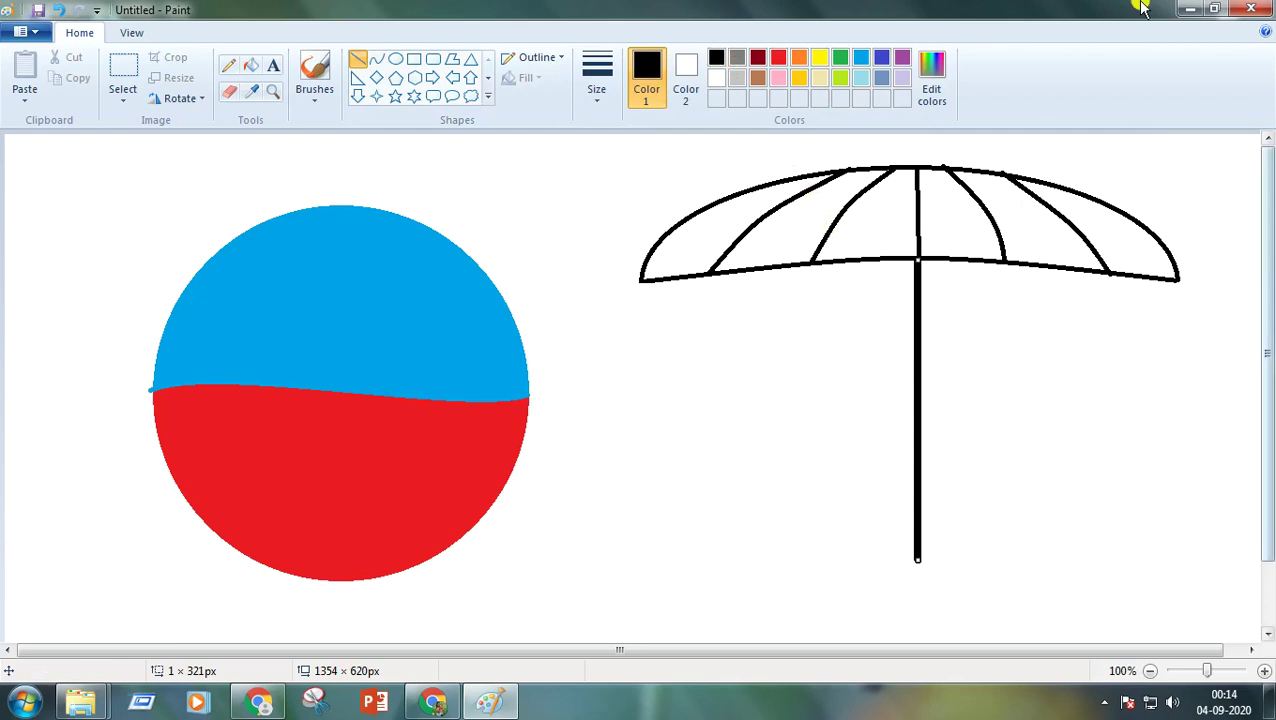
Step: Fill the first three canopy panels red, yellow and green
click(252, 67)
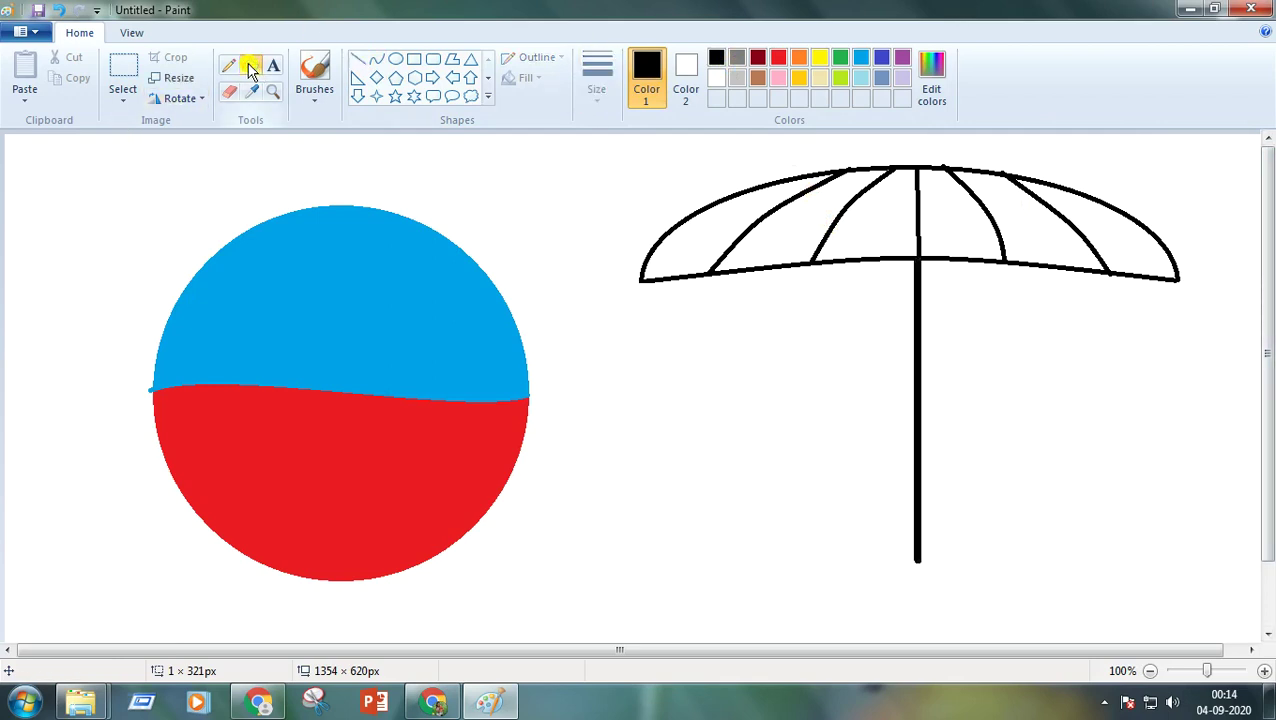
click(778, 58)
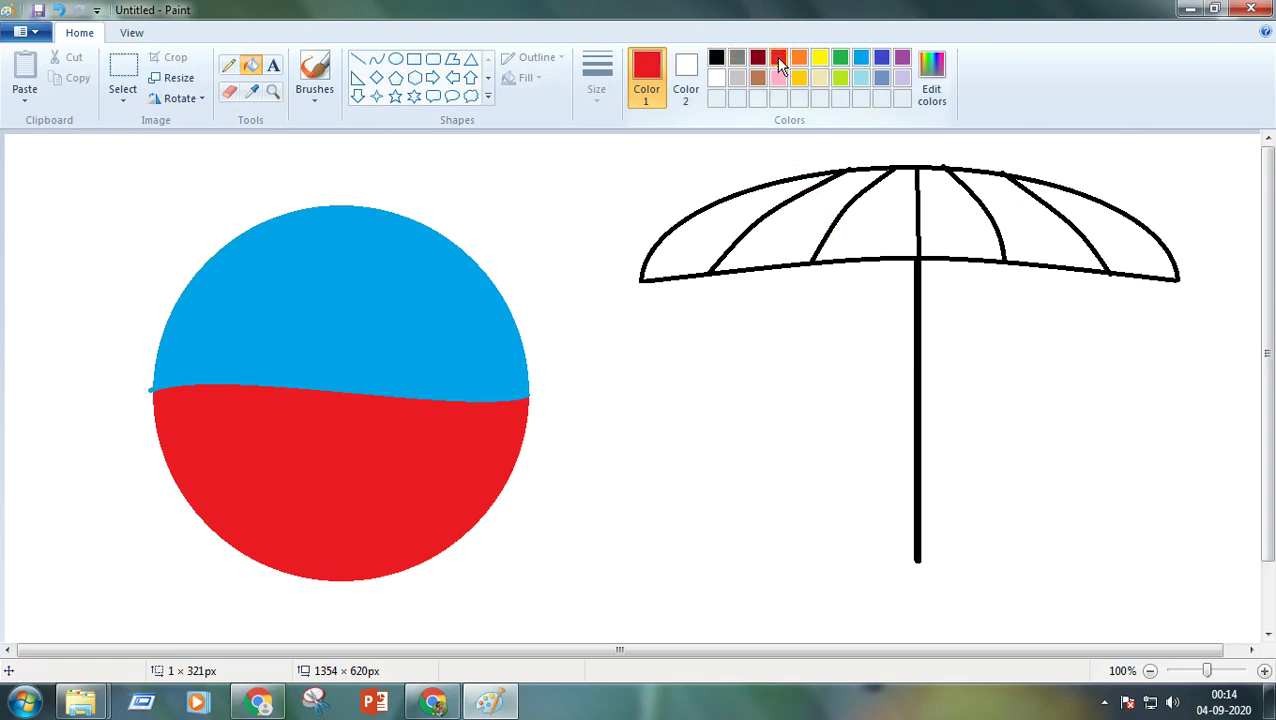
click(740, 218)
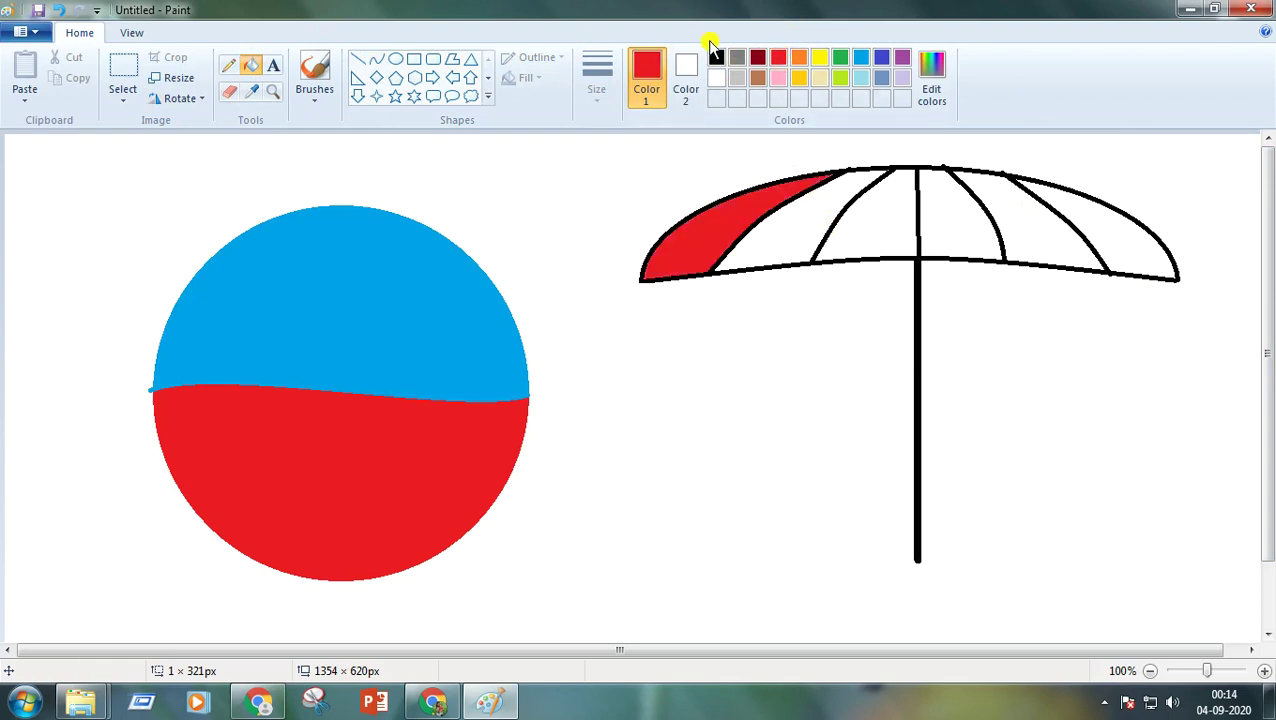
click(820, 58)
click(810, 225)
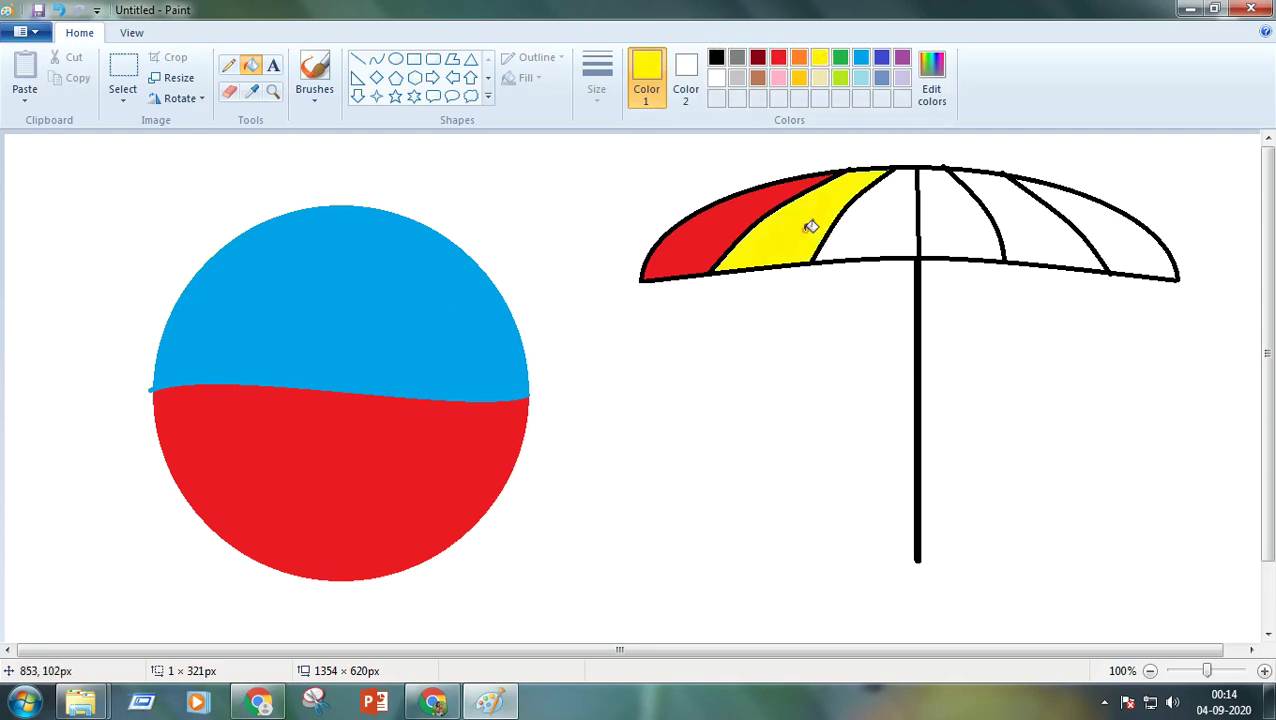
click(840, 58)
click(861, 225)
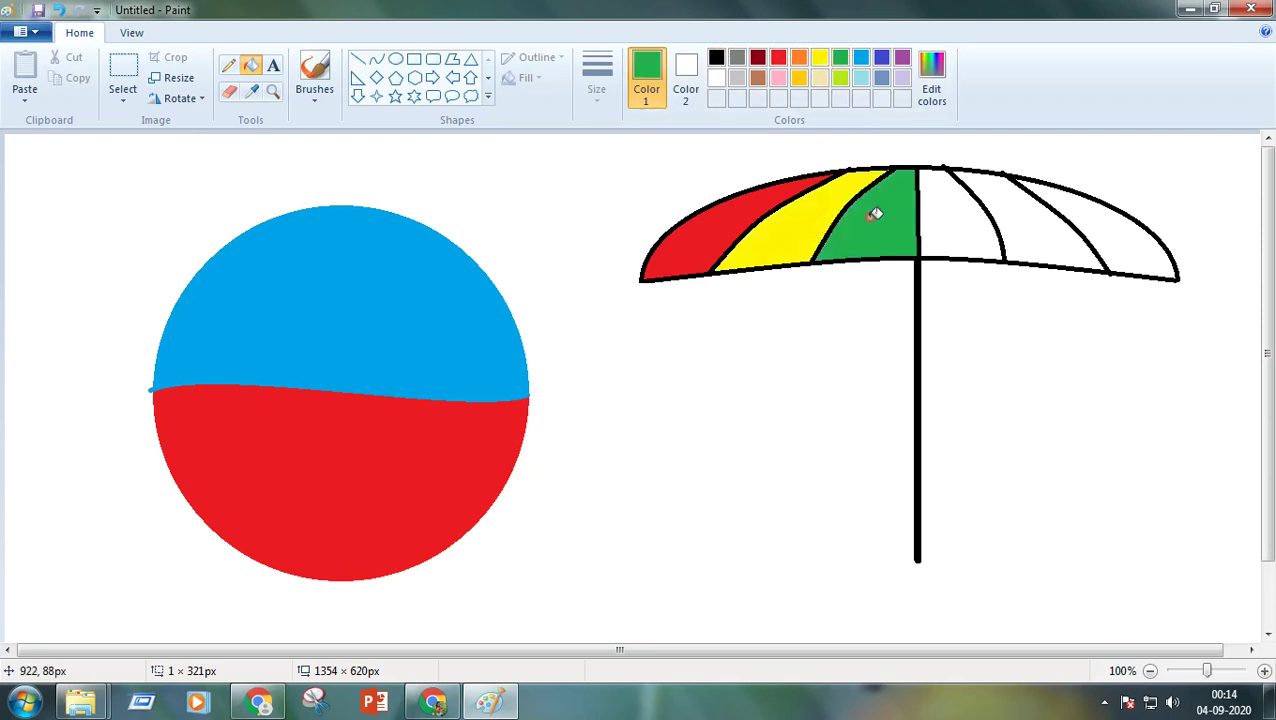
Step: Fill the remaining three panels light blue, pink and purple
click(861, 80)
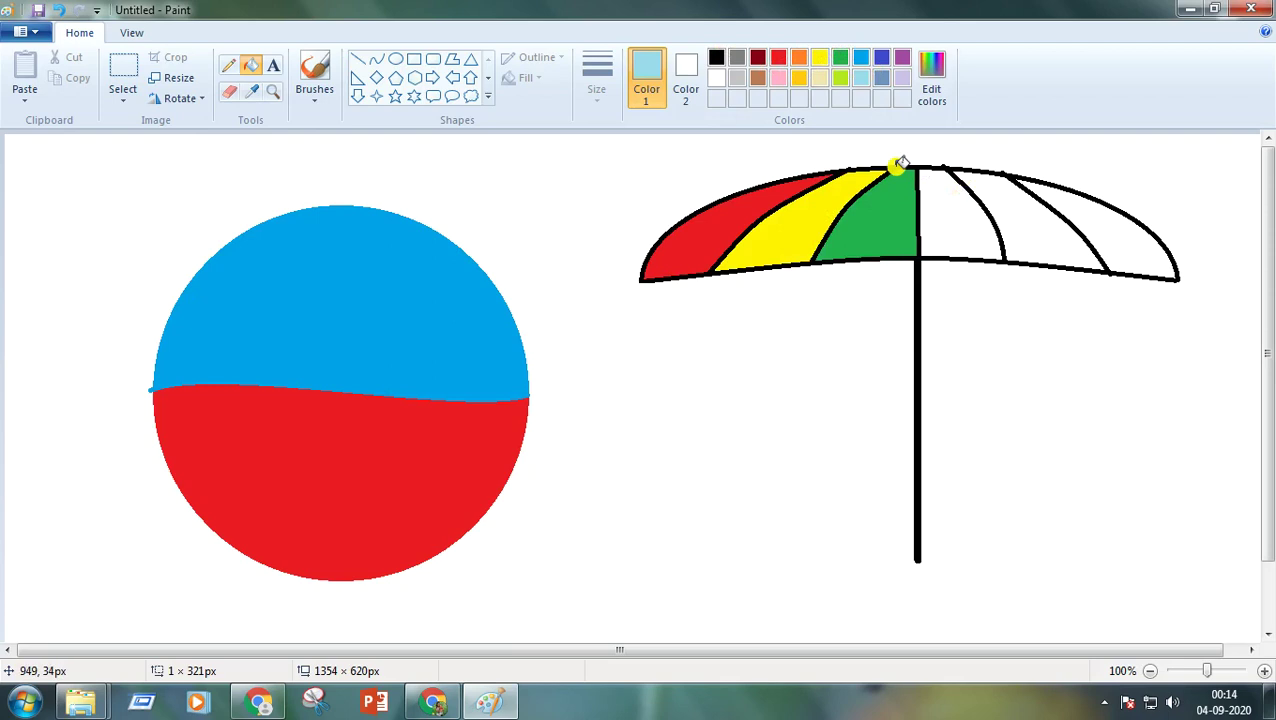
click(960, 221)
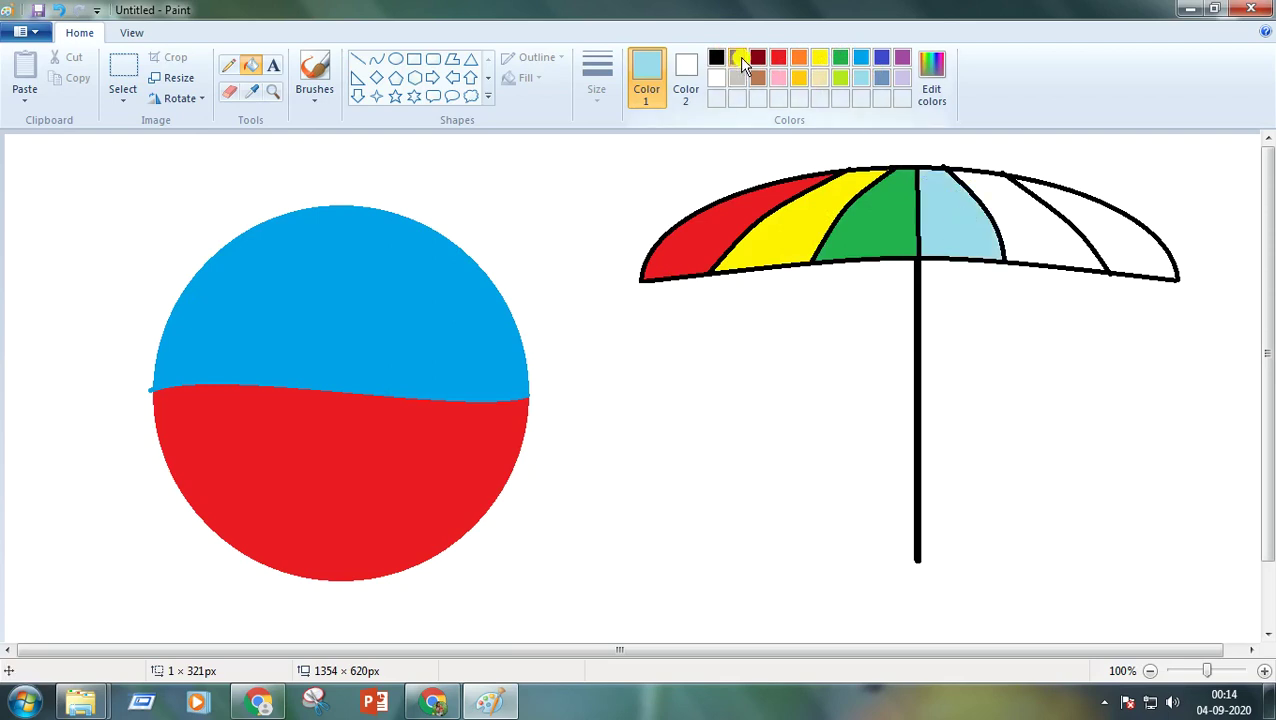
click(778, 78)
click(1013, 209)
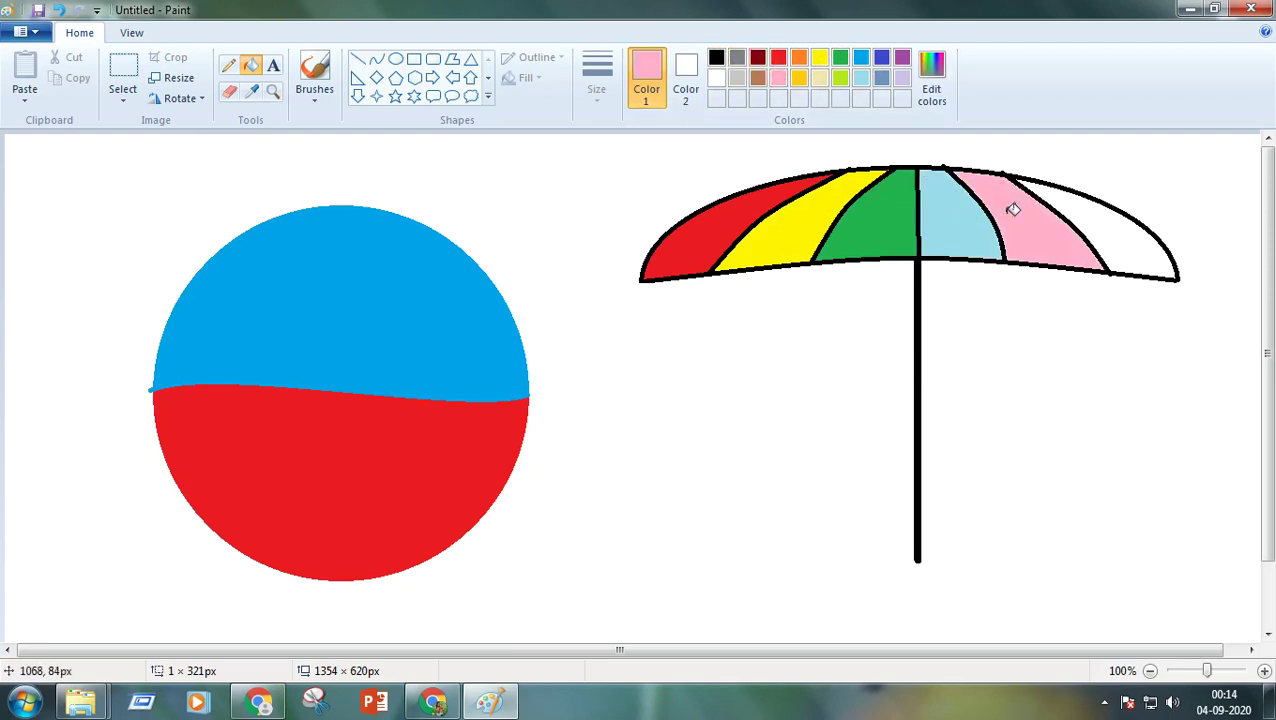
click(903, 60)
click(1102, 218)
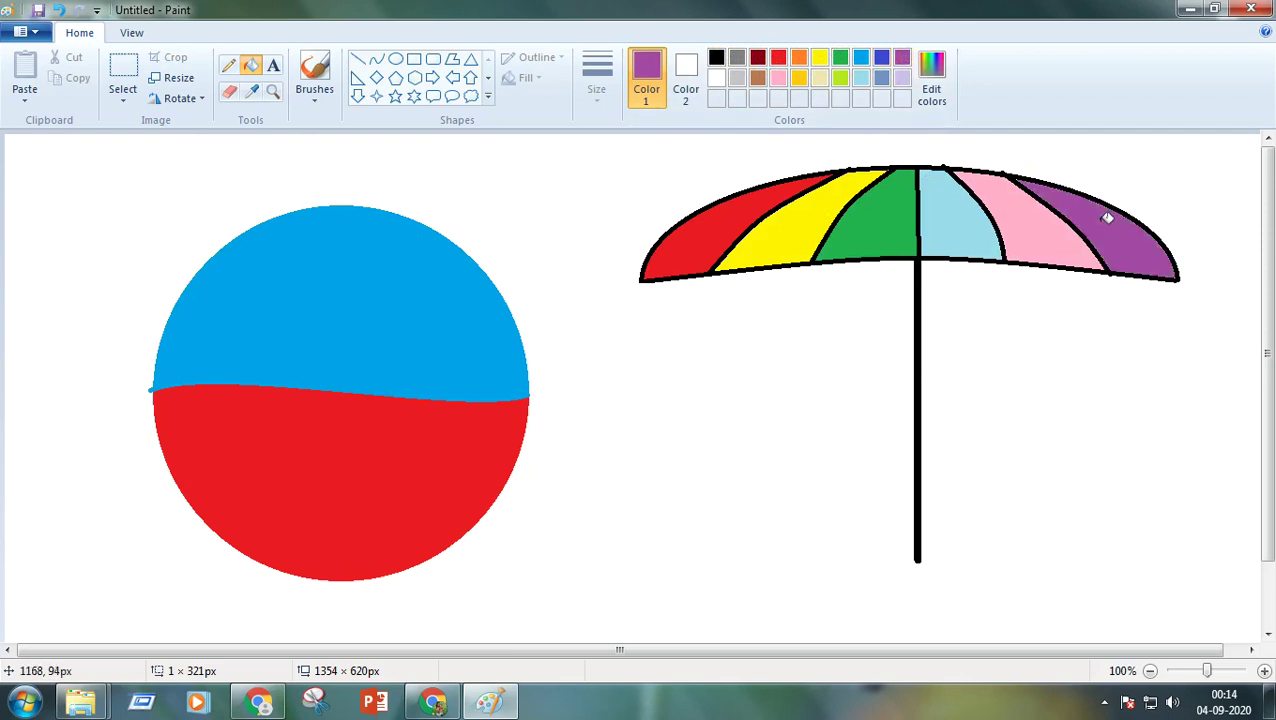